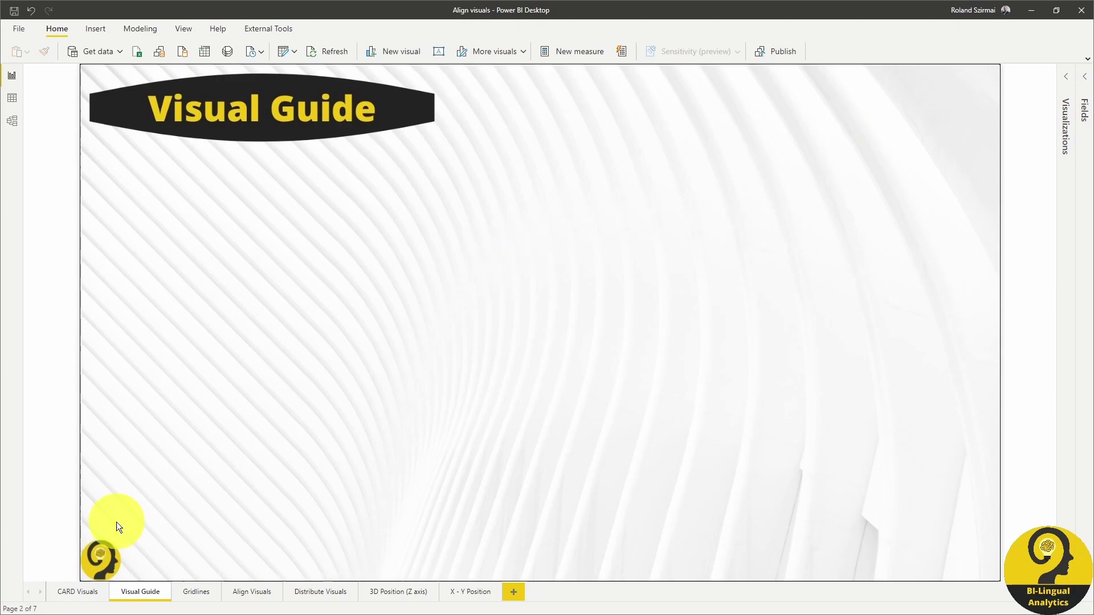
Step: Copy Visual Element 1 from the CARD Visuals page onto the Visual Guide page
{"action": "left_click", "coordinate": [78, 591]}
{"action": "left_click", "coordinate": [449, 167]}
{"action": "left_click", "coordinate": [140, 591]}
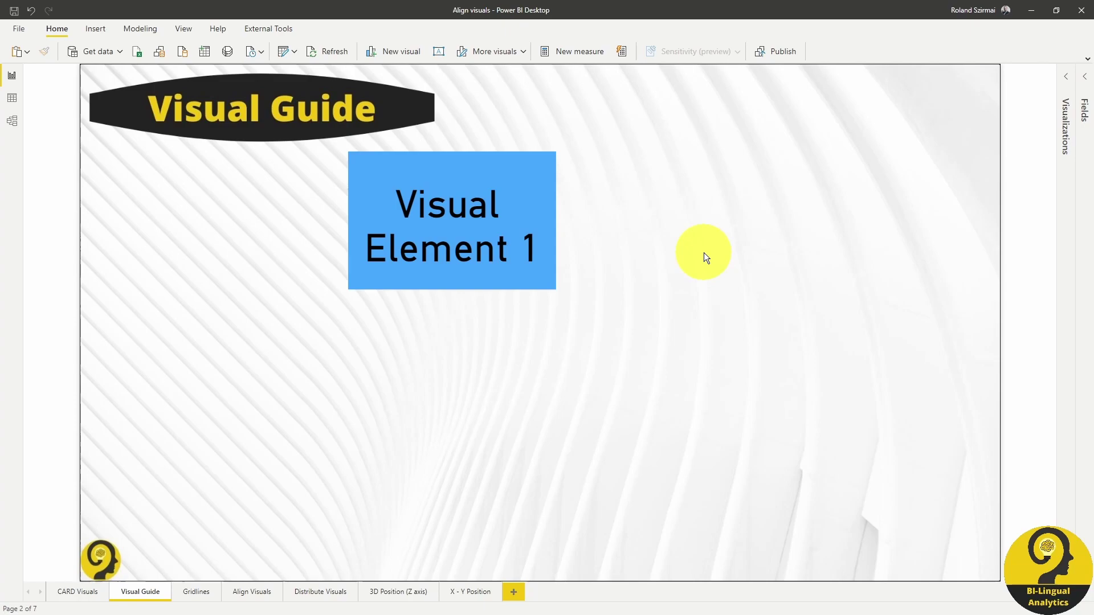
Step: Drag Visual Element 1 along the red smart guides to the upper left, below the title
{"action": "left_click_drag", "start_coordinate": [471, 237], "coordinate": [375, 336]}
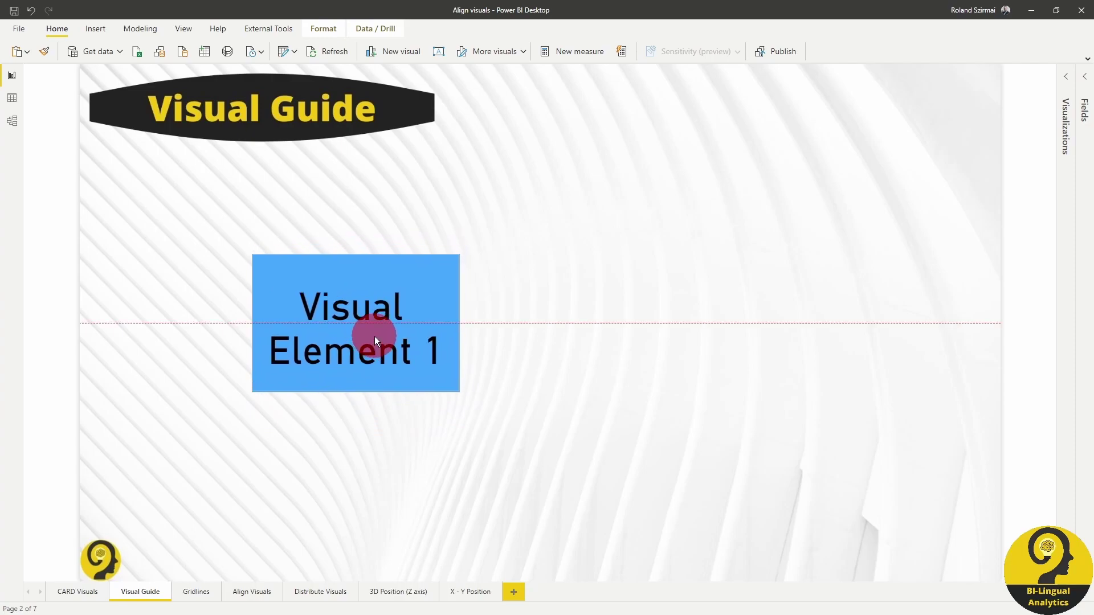
{"action": "left_click_drag", "start_coordinate": [374, 336], "coordinate": [562, 338]}
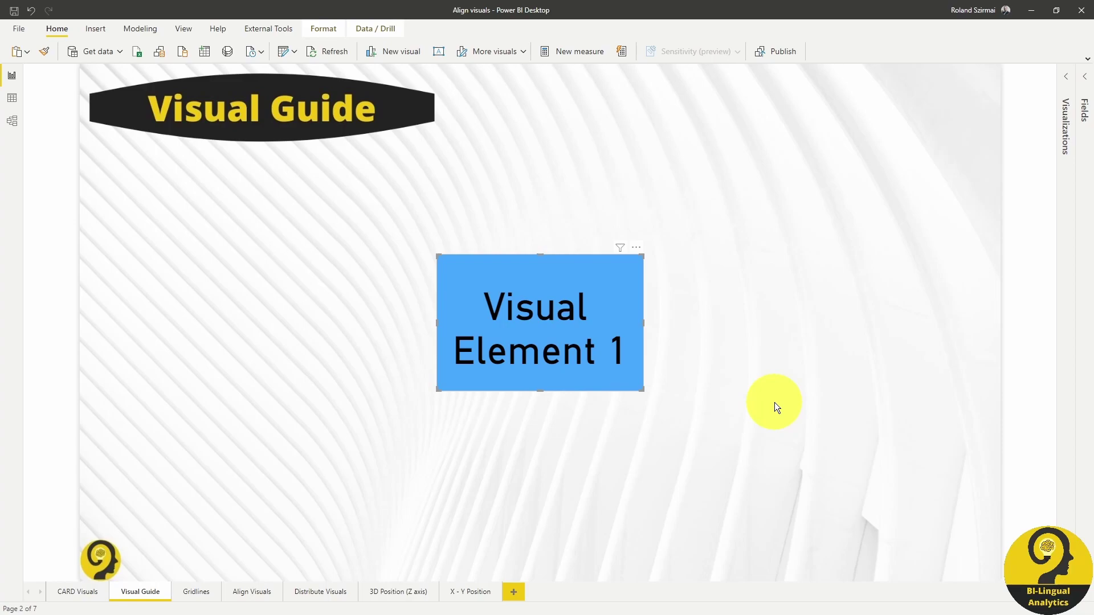
{"action": "left_click_drag", "start_coordinate": [529, 343], "coordinate": [301, 257]}
Step: Copy Visual Element 2 from CARD Visuals and paste it onto the Visual Guide page
{"action": "left_click", "coordinate": [679, 351]}
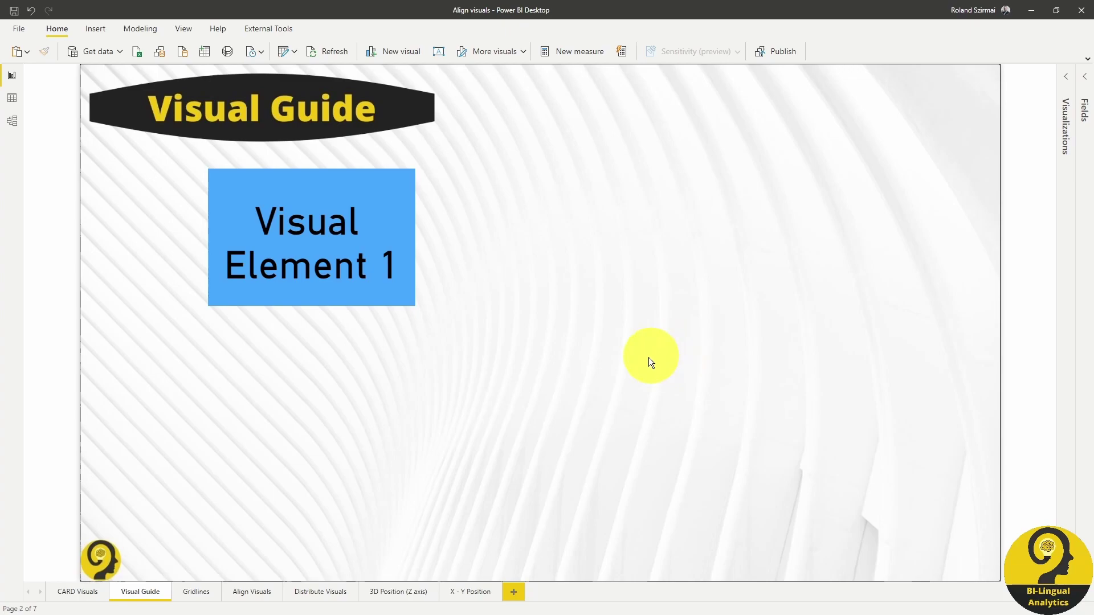
{"action": "left_click", "coordinate": [77, 592]}
{"action": "left_click", "coordinate": [637, 413]}
{"action": "key", "text": "ctrl+c"}
{"action": "left_click", "coordinate": [140, 592]}
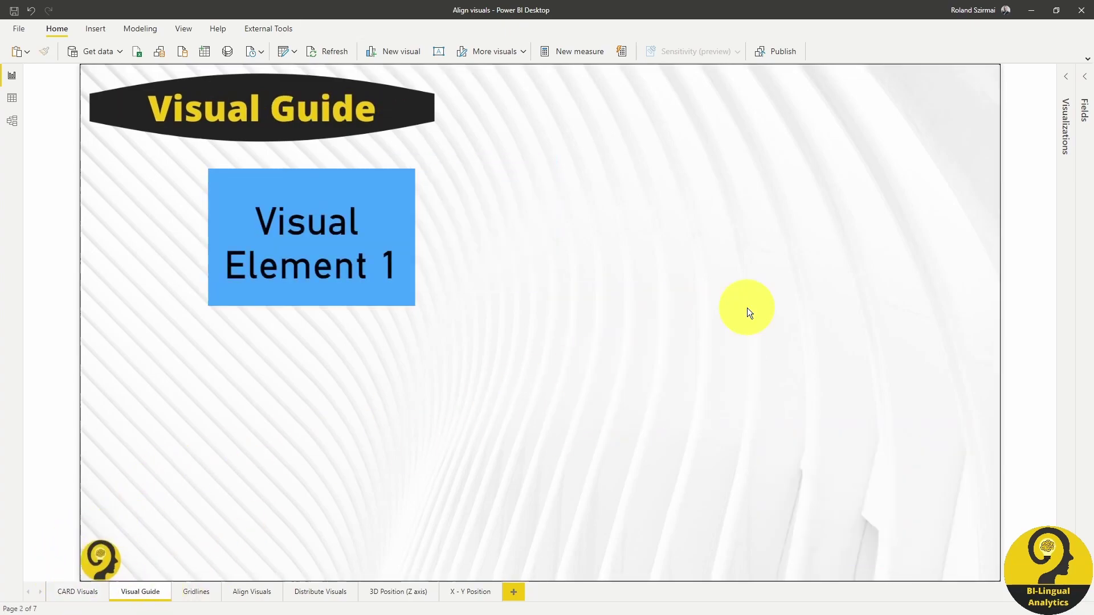
{"action": "key", "text": "ctrl+v"}
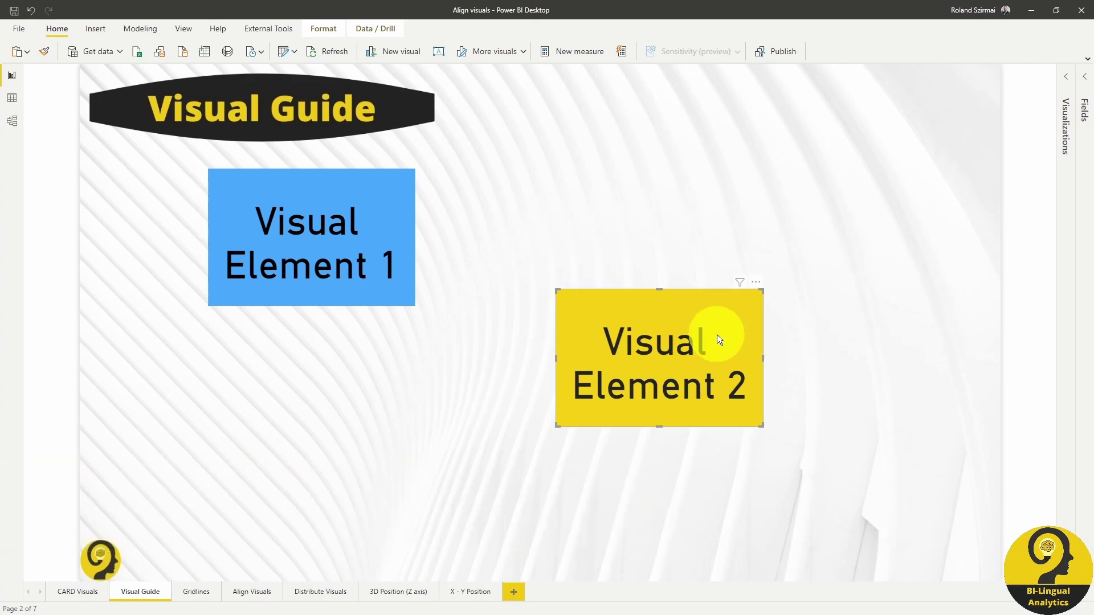
Step: Try guide-aligned spots below and beside Element 1, leaving Element 2 down and right of it
{"action": "left_click_drag", "start_coordinate": [658, 345], "coordinate": [678, 226]}
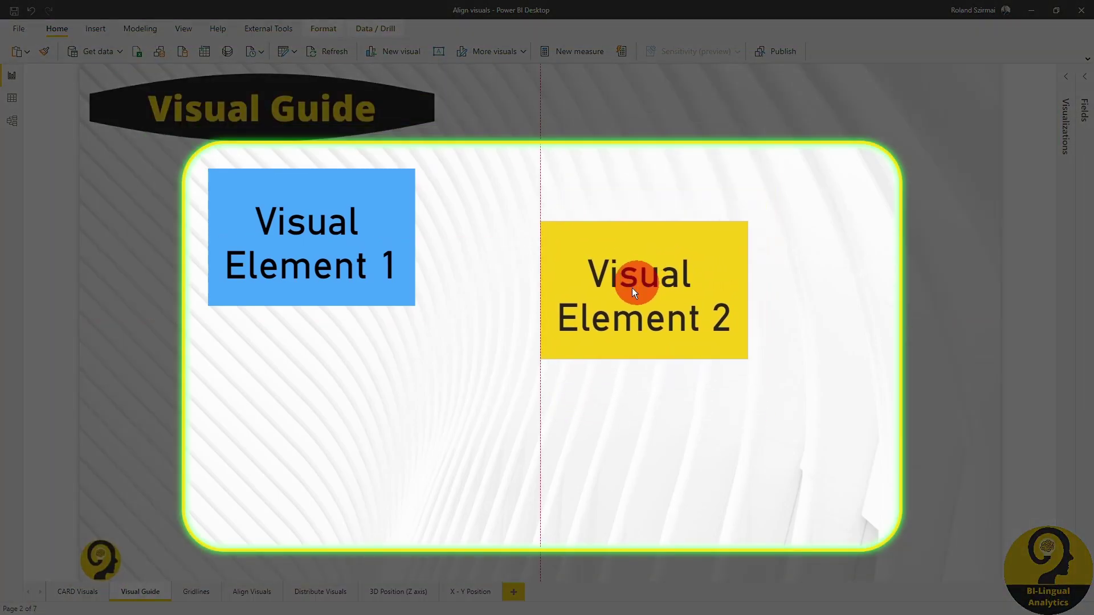
{"action": "left_click_drag", "start_coordinate": [632, 288], "coordinate": [309, 442]}
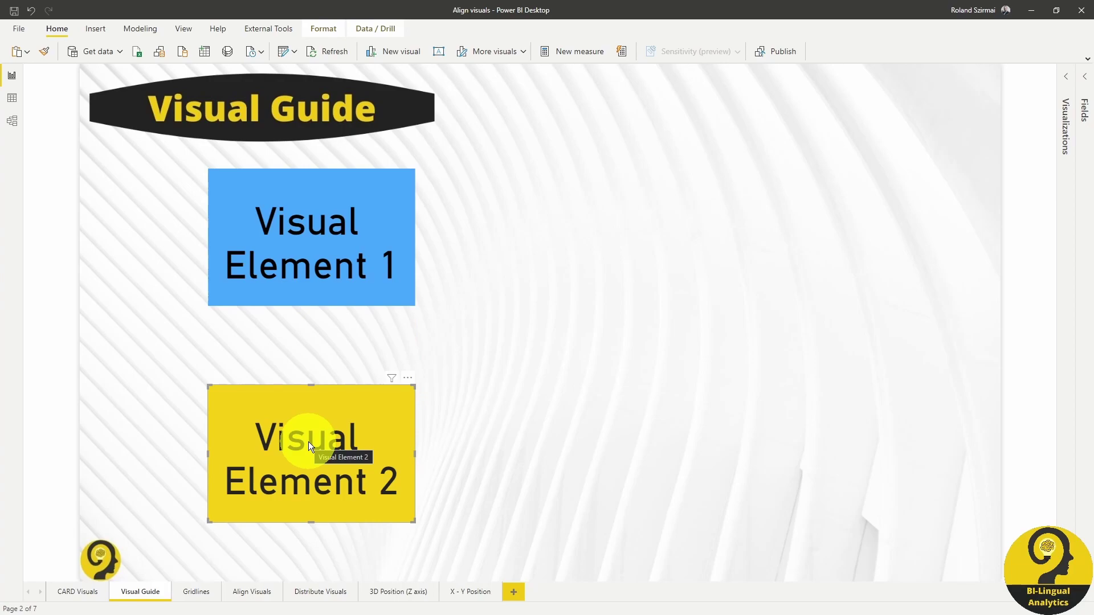
{"action": "left_click_drag", "start_coordinate": [309, 443], "coordinate": [534, 225]}
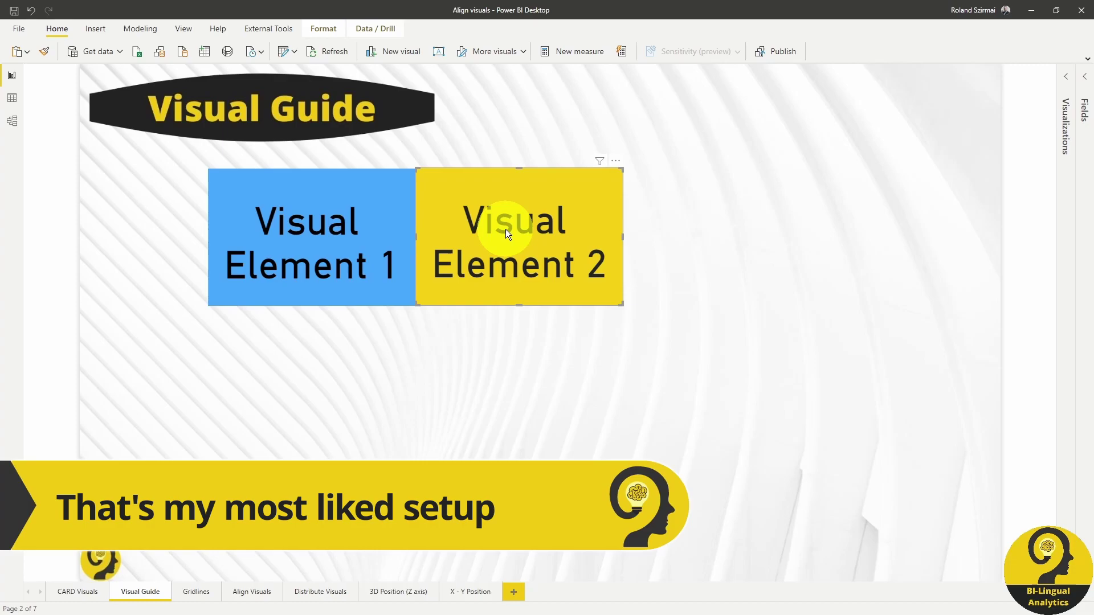
{"action": "left_click_drag", "start_coordinate": [504, 229], "coordinate": [562, 302]}
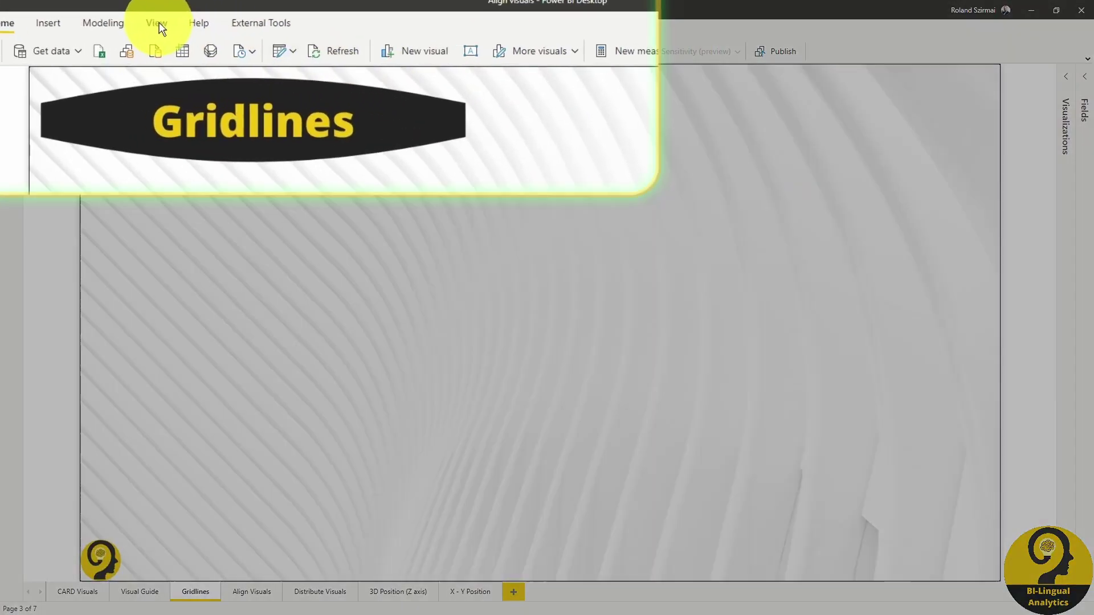
Step: Turn on gridlines and drag Visual Elements 1 and 2 so their tops share one gridline
{"action": "left_click", "coordinate": [183, 28]}
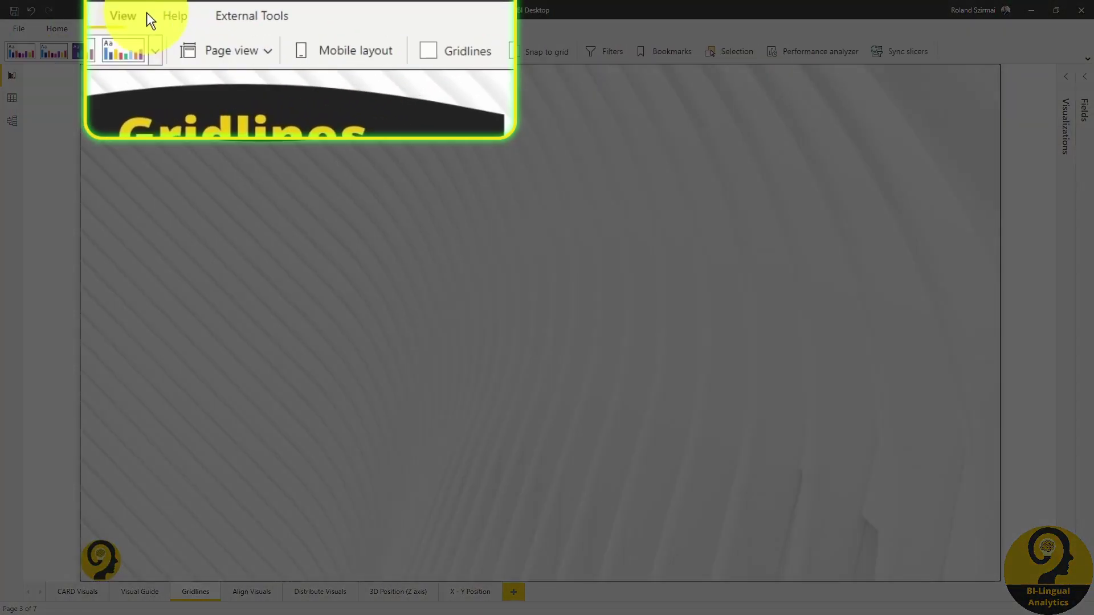
{"action": "left_click", "coordinate": [434, 57]}
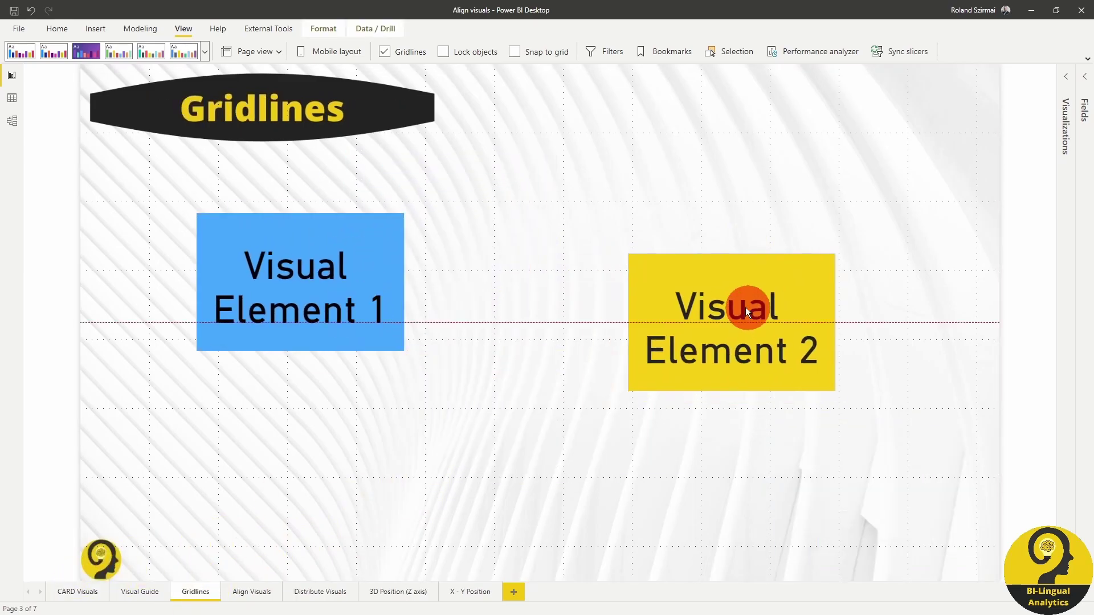
{"action": "left_click_drag", "start_coordinate": [746, 307], "coordinate": [735, 285]}
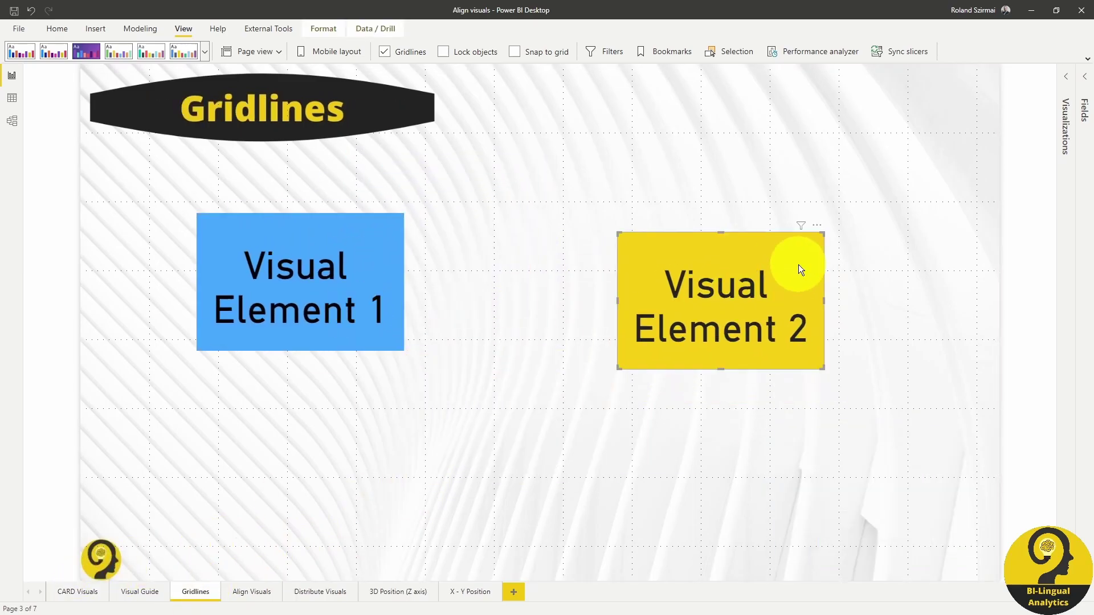
{"action": "left_click", "coordinate": [915, 259]}
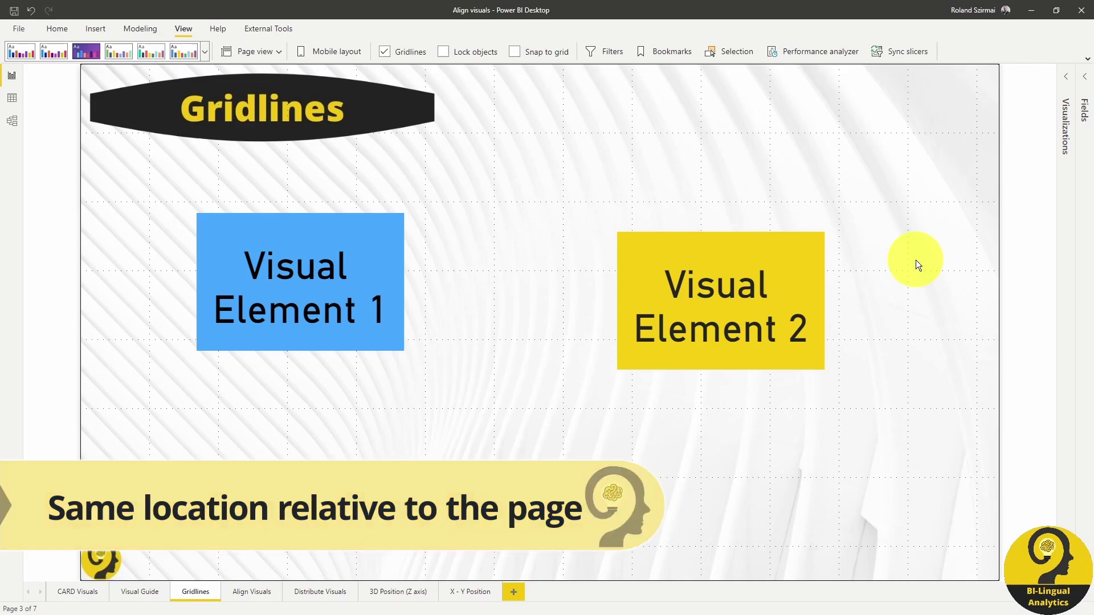
{"action": "left_click_drag", "start_coordinate": [318, 307], "coordinate": [273, 295]}
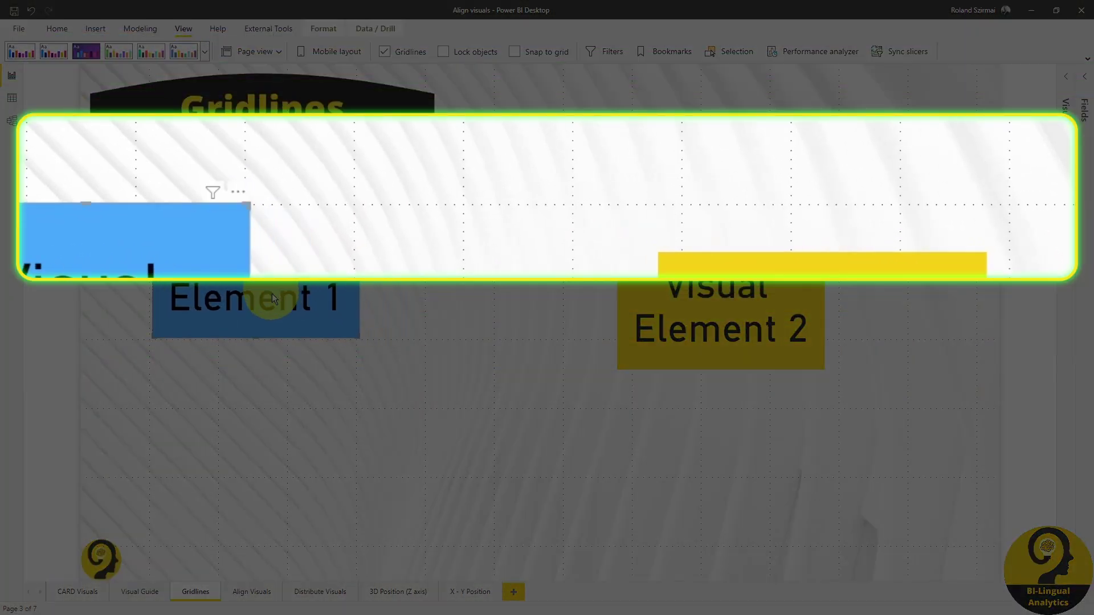
{"action": "left_click_drag", "start_coordinate": [730, 338], "coordinate": [875, 307]}
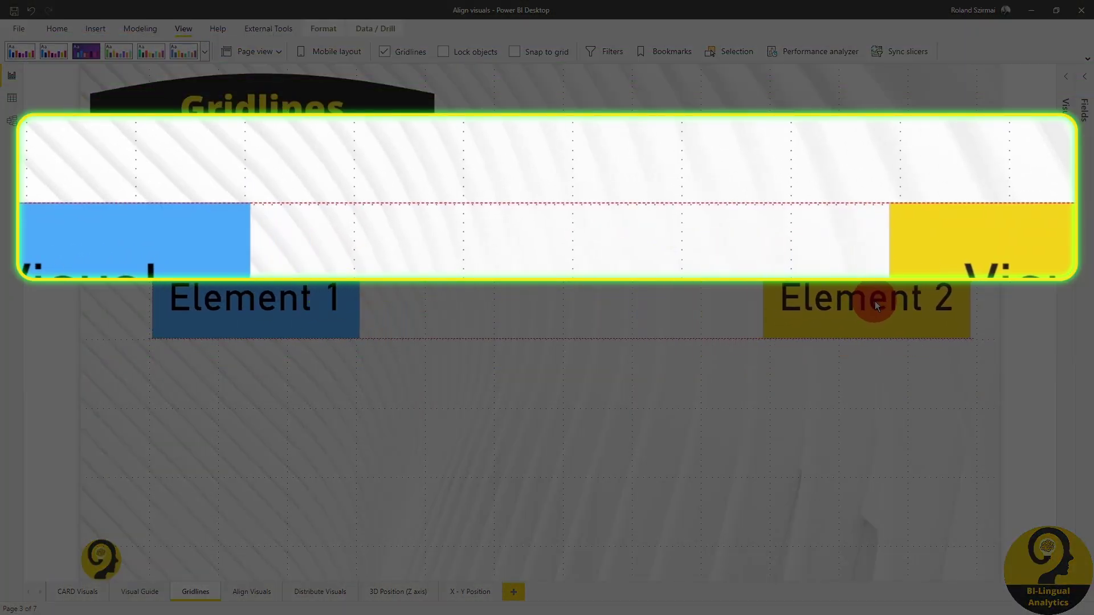
{"action": "left_click", "coordinate": [640, 274]}
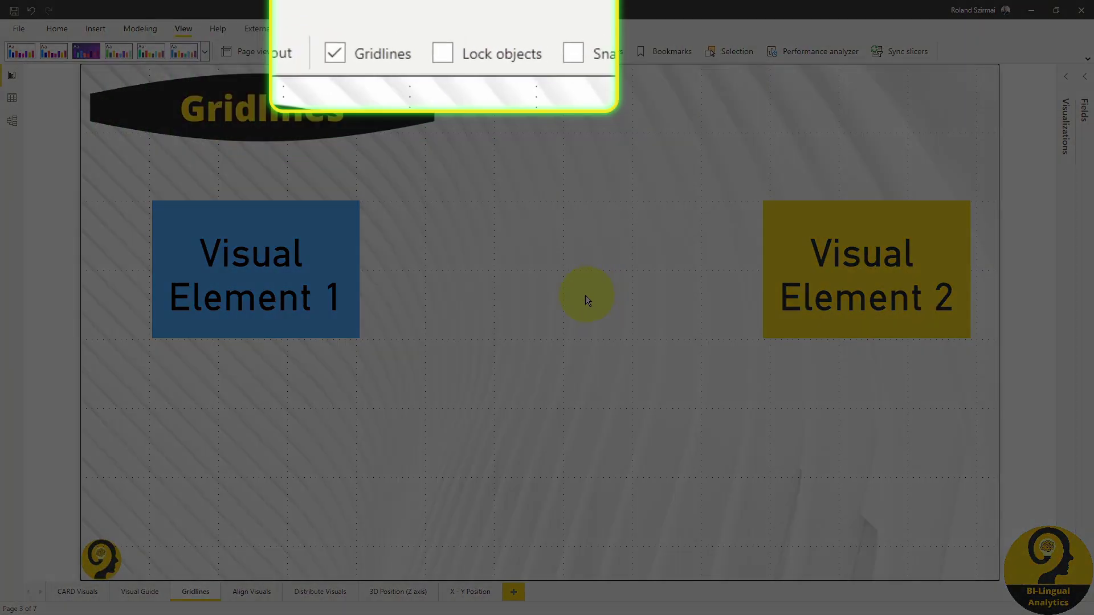
Step: Turn on Lock objects in the View tab
{"action": "left_click", "coordinate": [442, 53]}
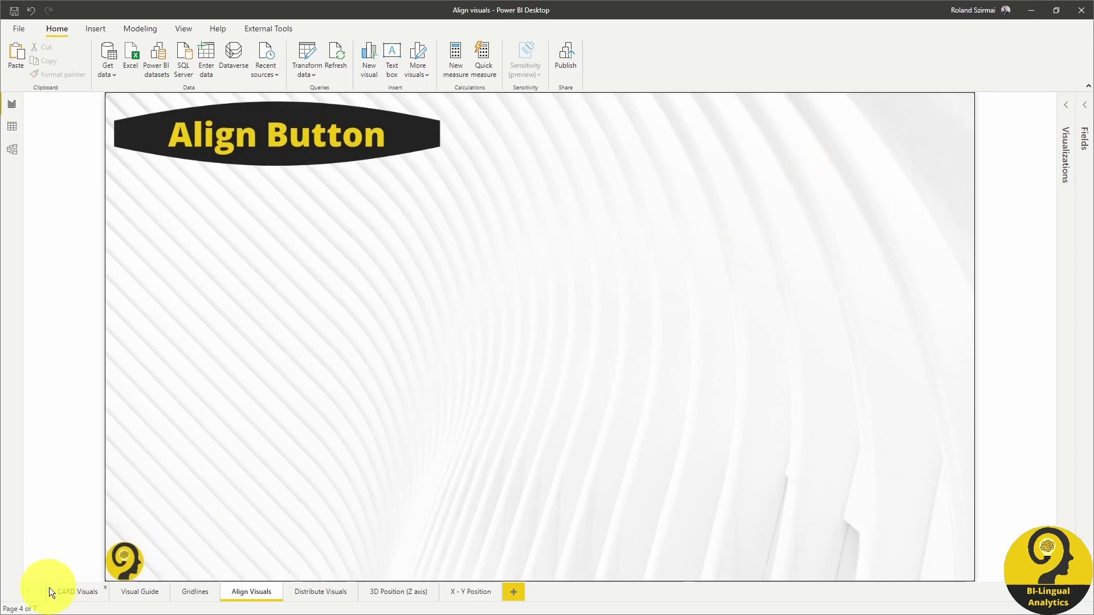
Step: Copy Visual Element 2 from CARD Visuals and paste it onto the Align Visuals page
{"action": "left_click", "coordinate": [68, 592]}
{"action": "left_click", "coordinate": [724, 364]}
{"action": "key", "text": "ctrl+c"}
{"action": "left_click", "coordinate": [252, 591]}
{"action": "key", "text": "ctrl+v"}
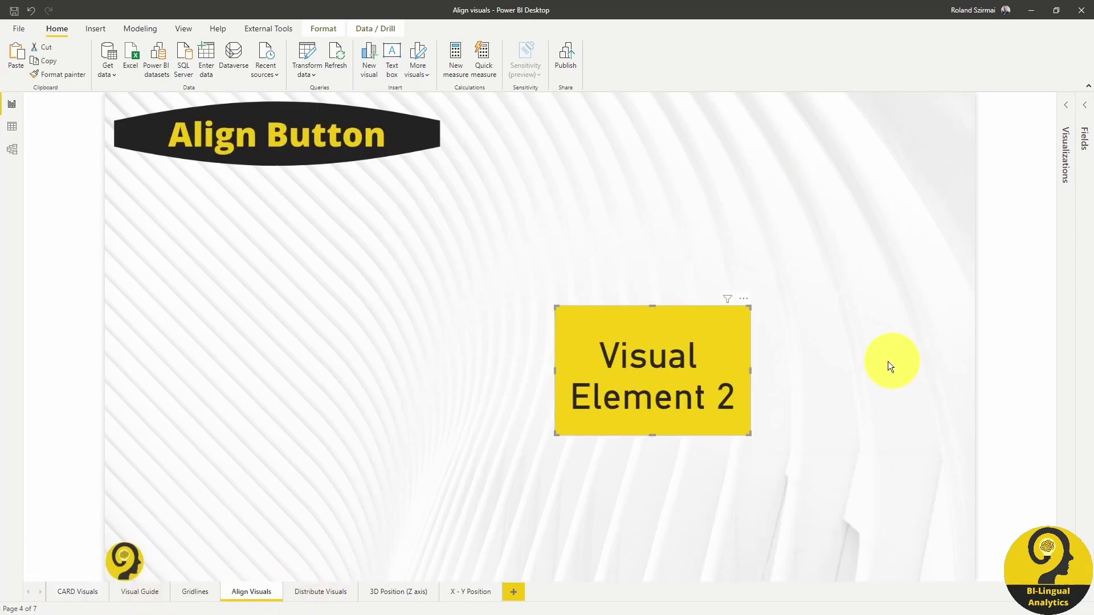
{"action": "left_click", "coordinate": [878, 364]}
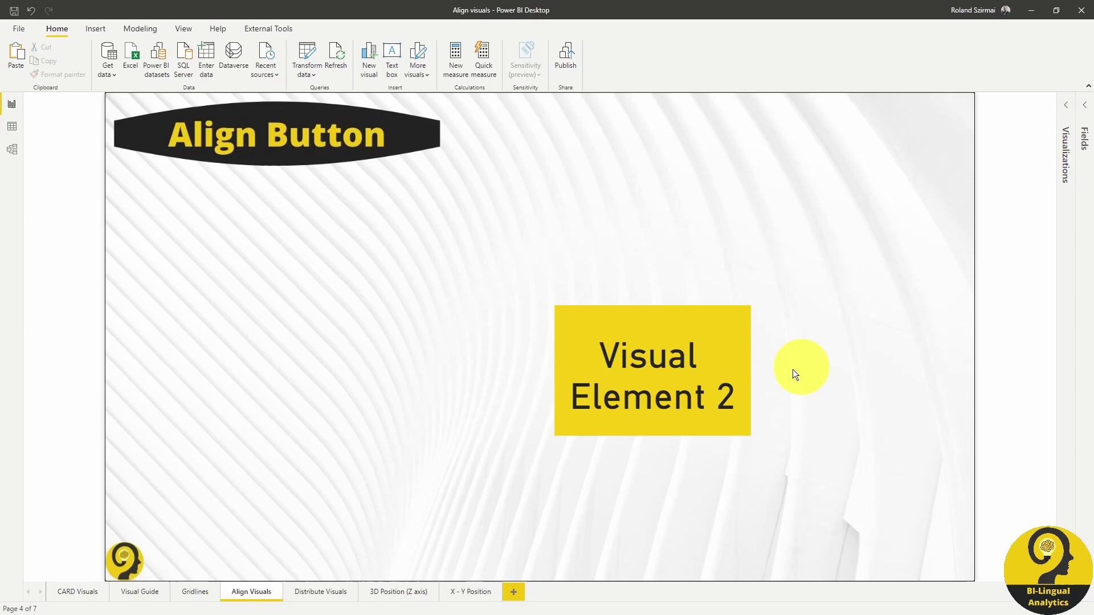
{"action": "left_click", "coordinate": [691, 362]}
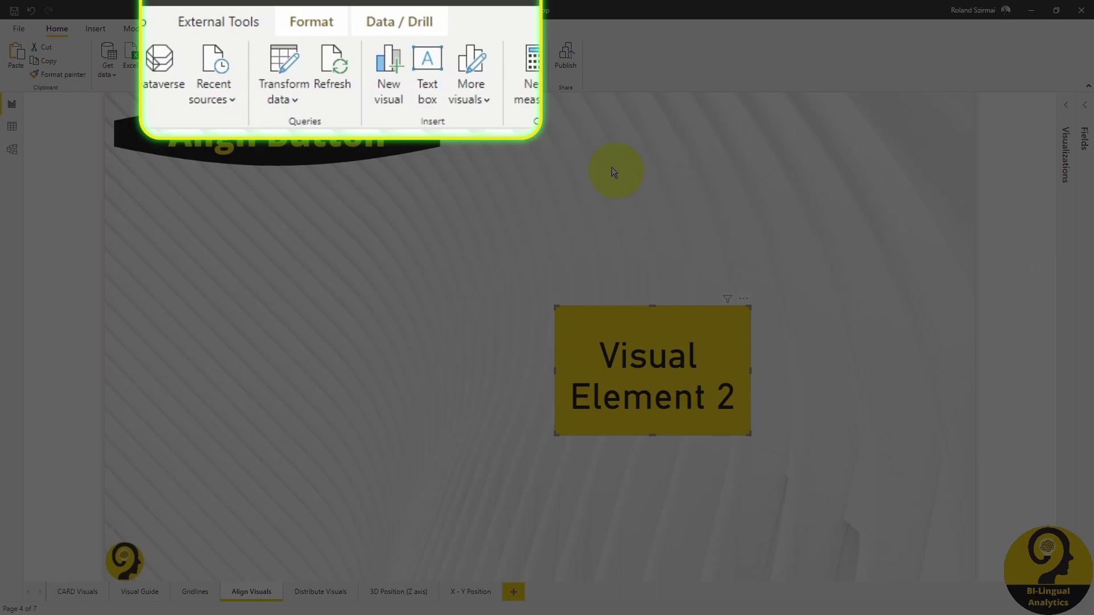
Step: Align Visual Element 2 to the page's left, centre, then right
{"action": "left_click", "coordinate": [322, 29]}
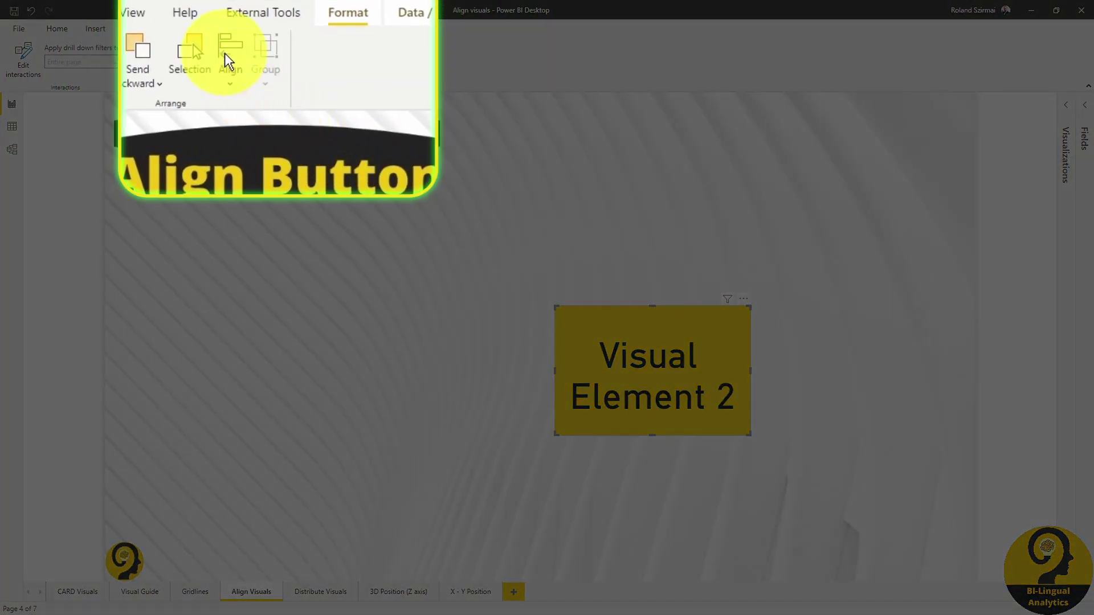
{"action": "left_click", "coordinate": [245, 56]}
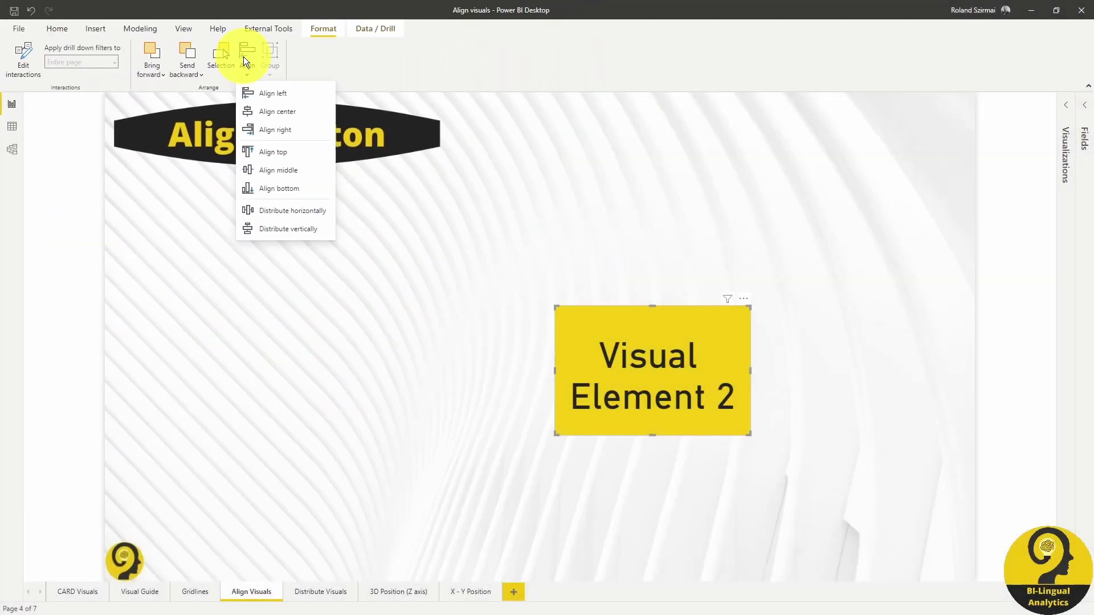
{"action": "left_click", "coordinate": [275, 92]}
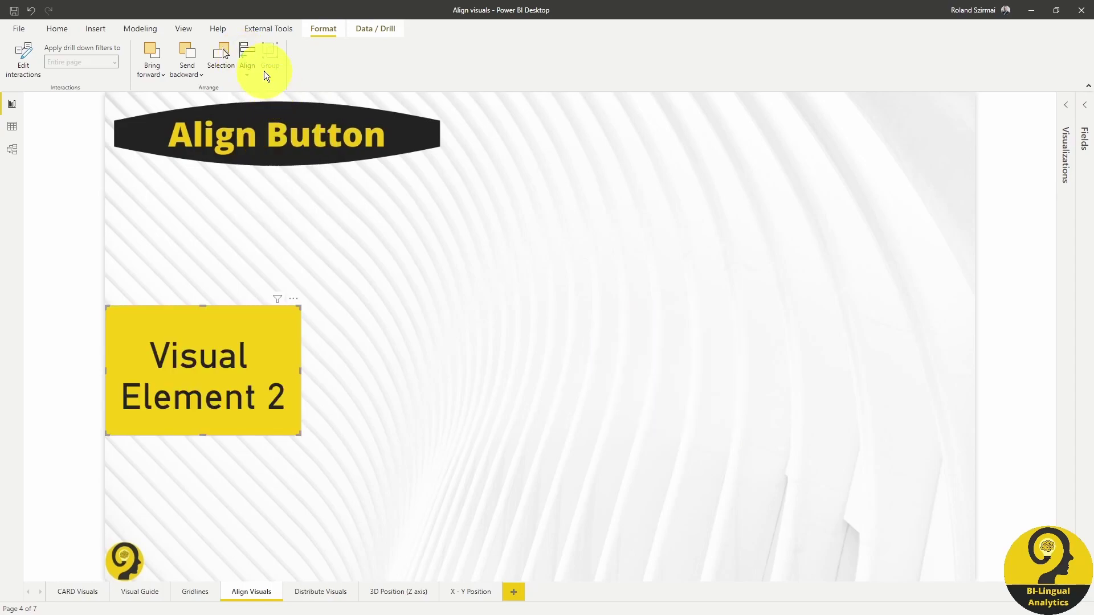
{"action": "left_click", "coordinate": [248, 60]}
{"action": "left_click", "coordinate": [268, 108]}
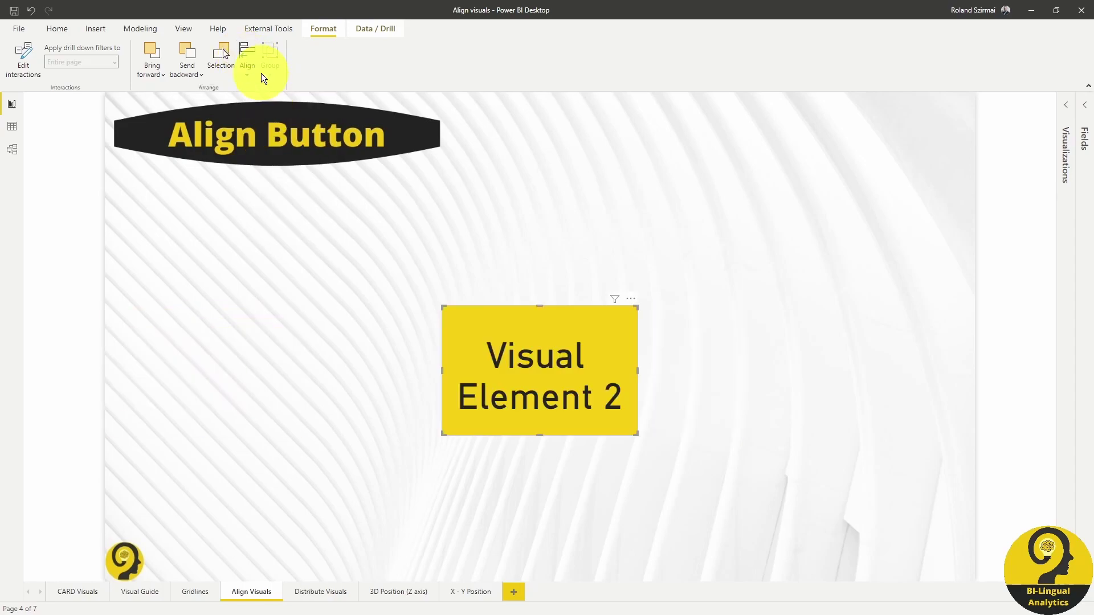
{"action": "left_click", "coordinate": [251, 66]}
{"action": "left_click", "coordinate": [286, 127]}
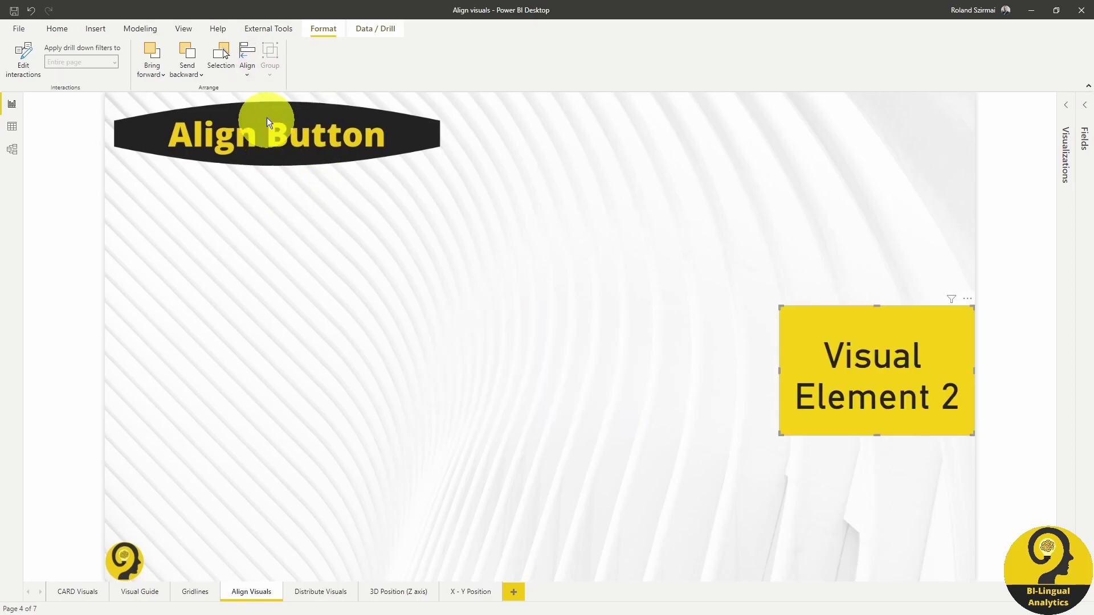
Step: Align Visual Element 2 top, middle, and finally bottom, leaving it bottom-right
{"action": "left_click", "coordinate": [248, 63]}
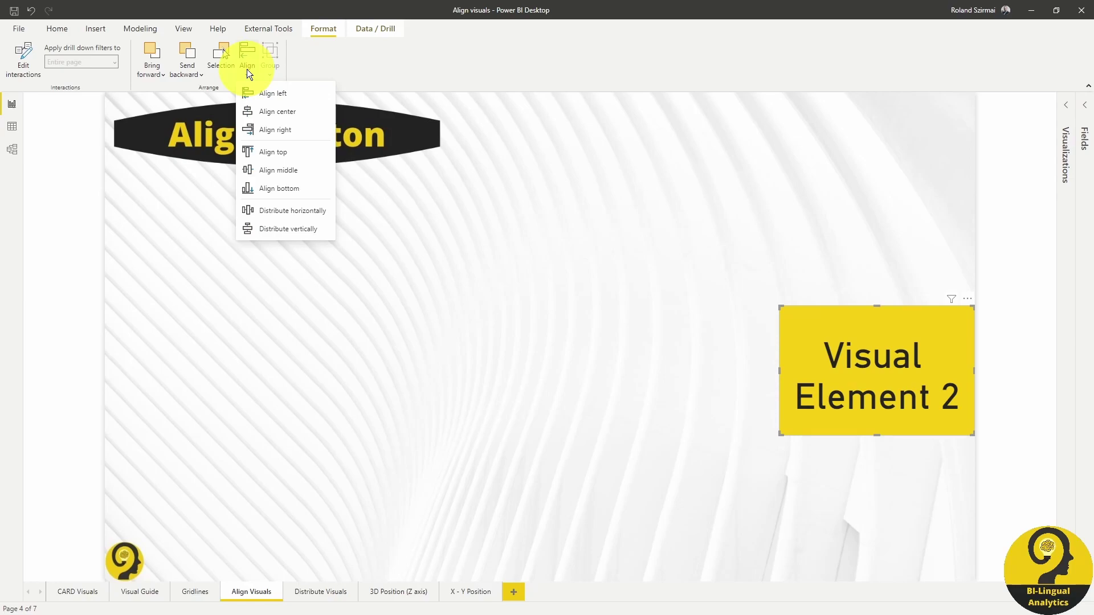
{"action": "left_click", "coordinate": [320, 150]}
{"action": "left_click", "coordinate": [251, 70]}
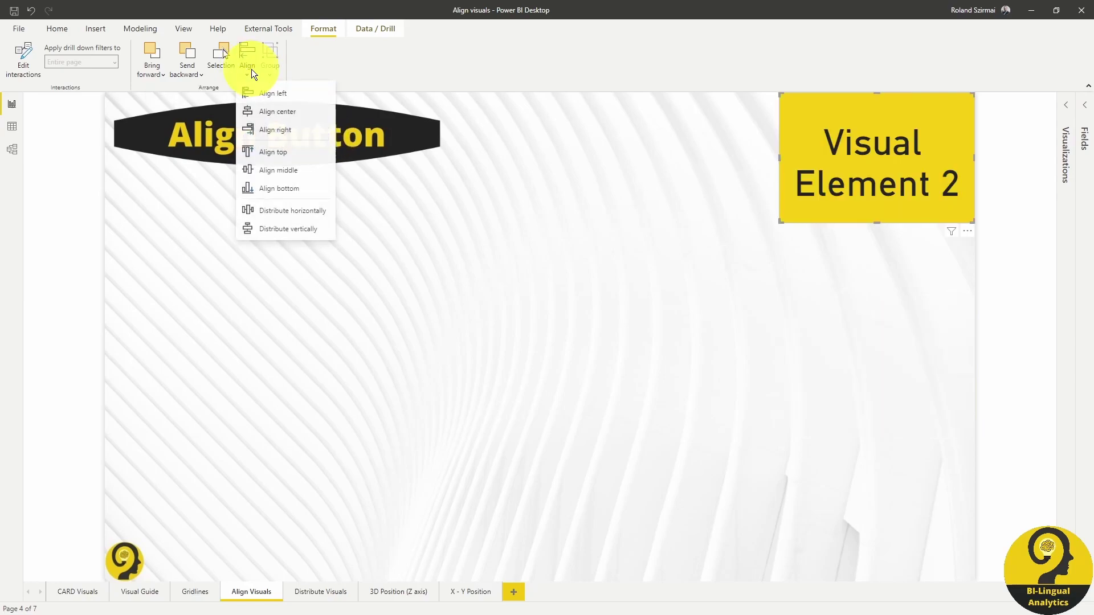
{"action": "left_click", "coordinate": [272, 168]}
{"action": "left_click", "coordinate": [245, 67]}
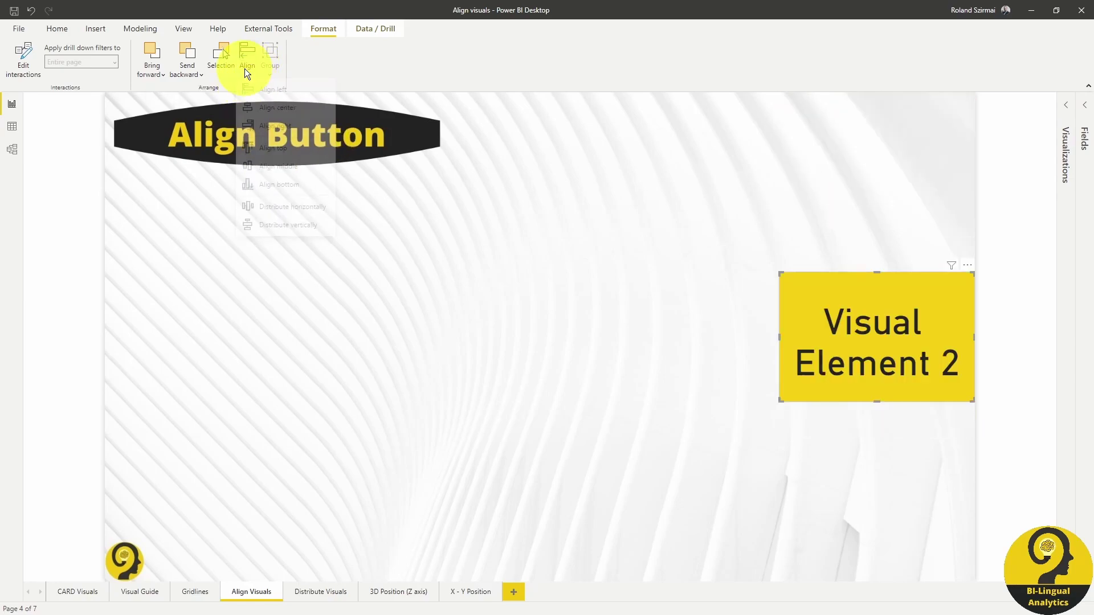
{"action": "left_click", "coordinate": [288, 185]}
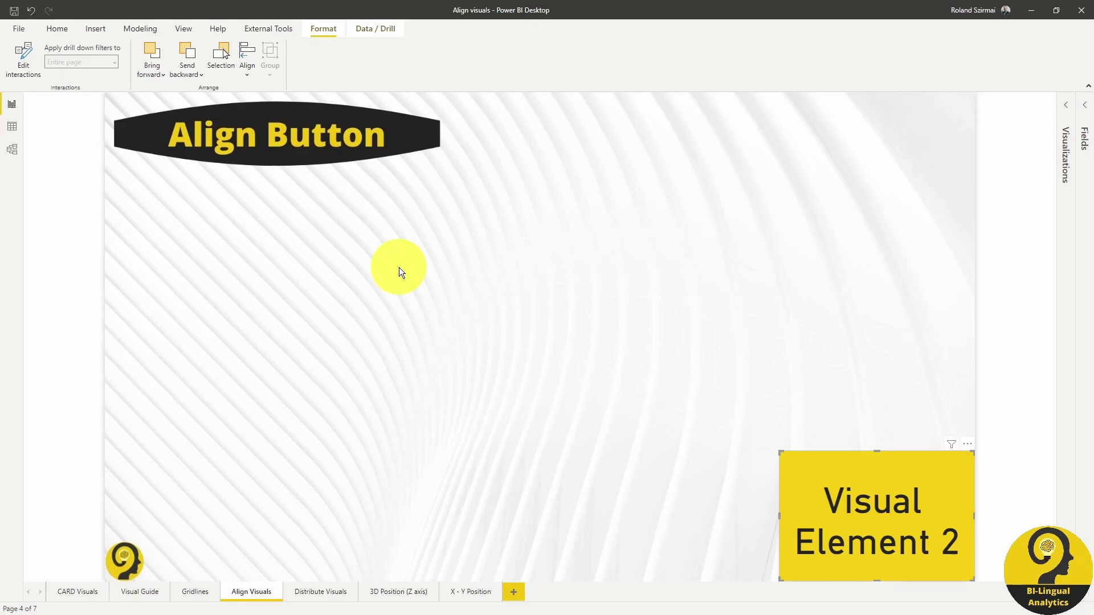
Step: On Align Visuals, move Element 3 upper left and drag its right edge inward slightly
{"action": "left_click", "coordinate": [80, 591]}
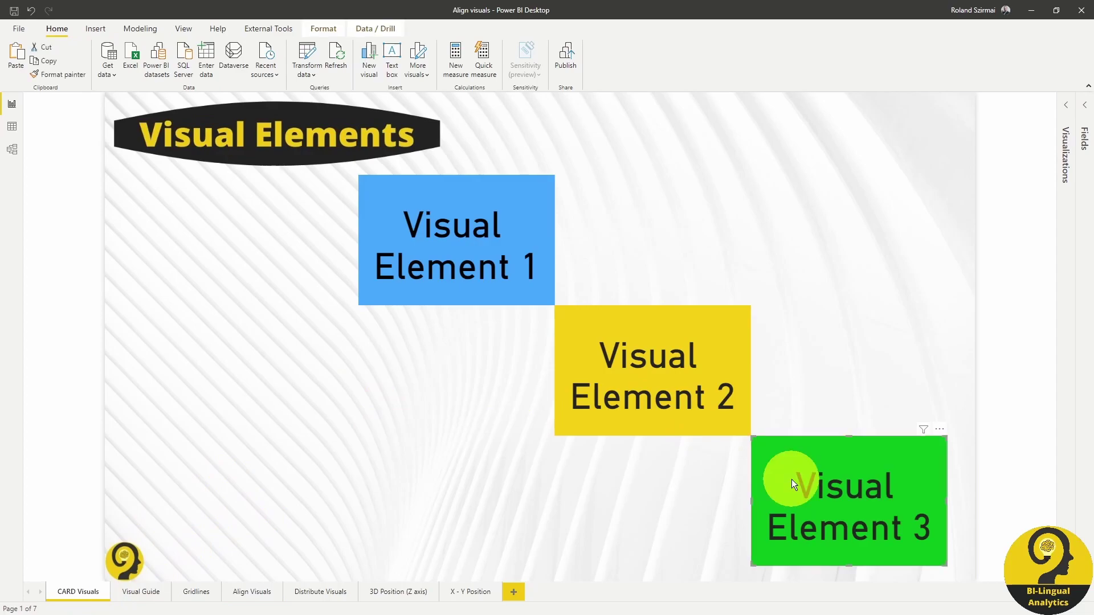
{"action": "left_click", "coordinate": [256, 594]}
{"action": "left_click_drag", "start_coordinate": [846, 491], "coordinate": [347, 262]}
{"action": "left_click_drag", "start_coordinate": [888, 520], "coordinate": [832, 466]}
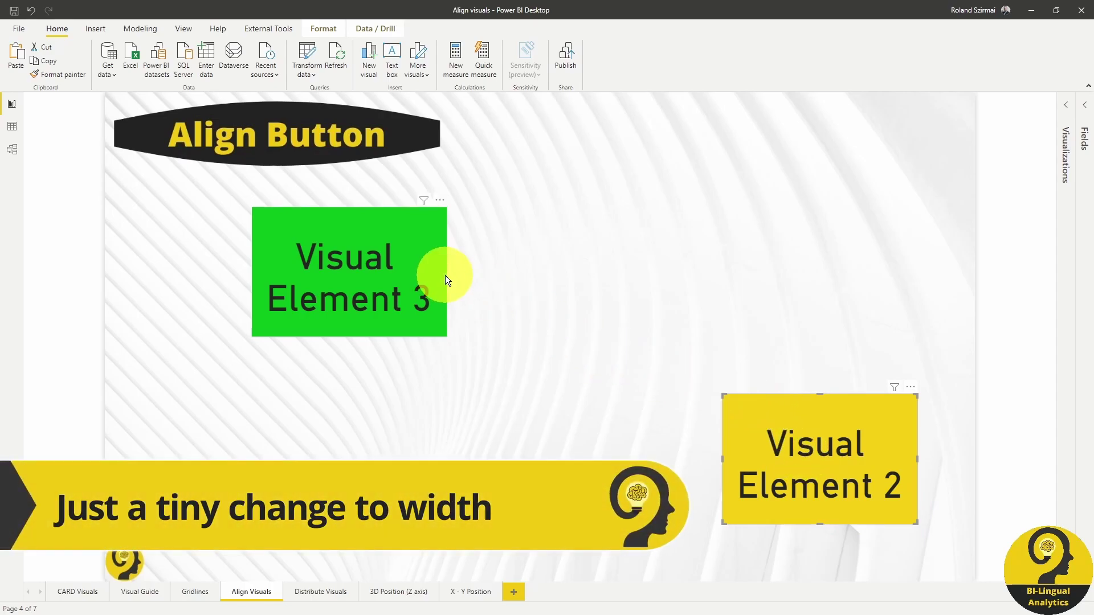
{"action": "left_click", "coordinate": [377, 280]}
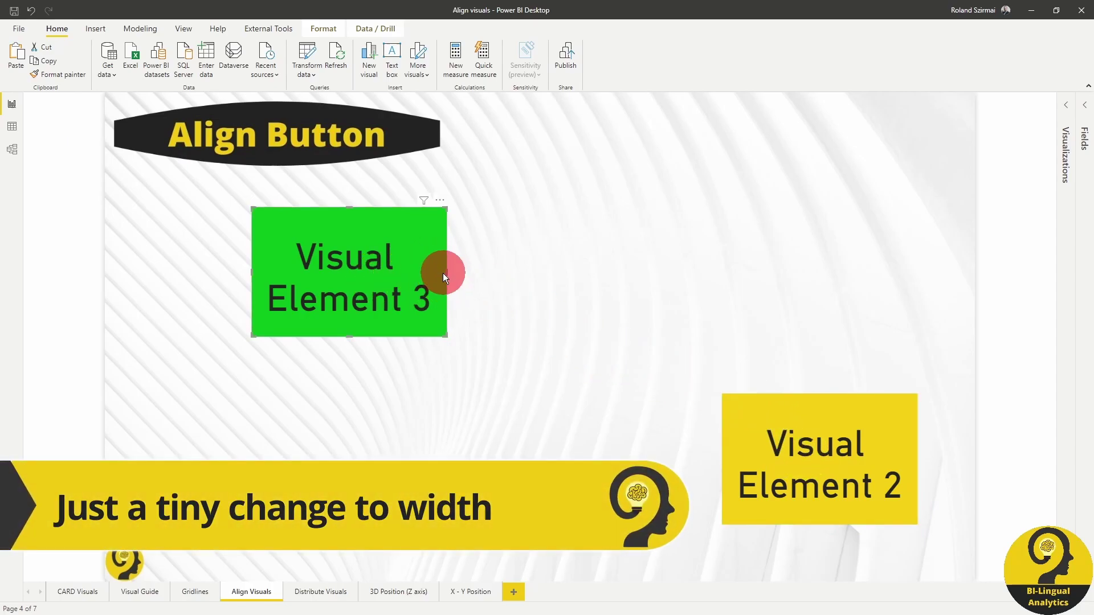
{"action": "left_click_drag", "start_coordinate": [443, 272], "coordinate": [426, 275]}
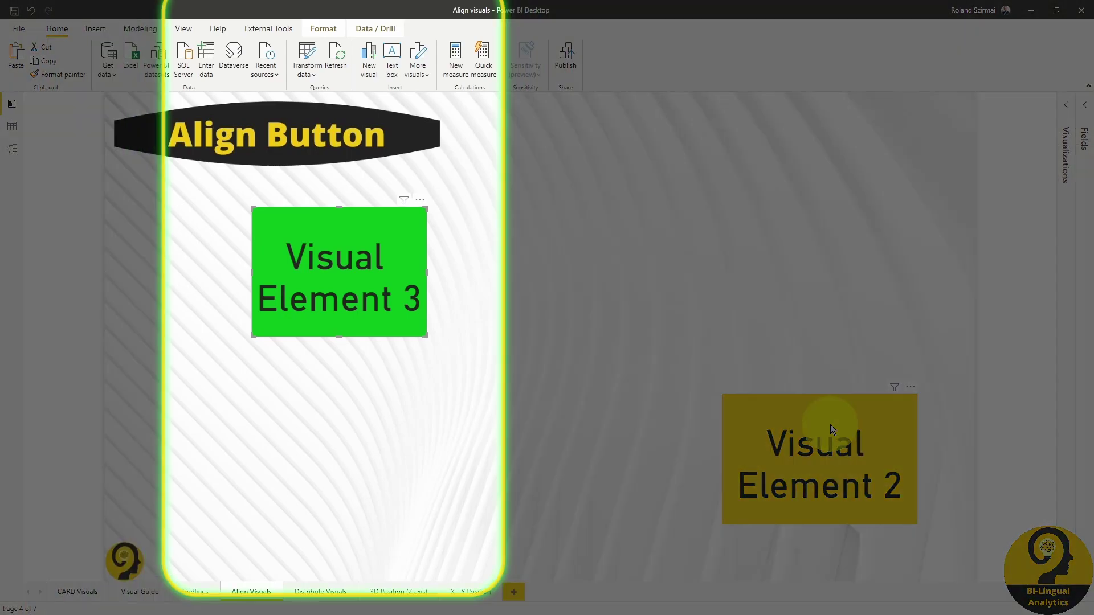
Step: Select both visuals and apply Align left, Align right, then Align center
{"action": "left_click", "coordinate": [830, 425], "text": "ctrl"}
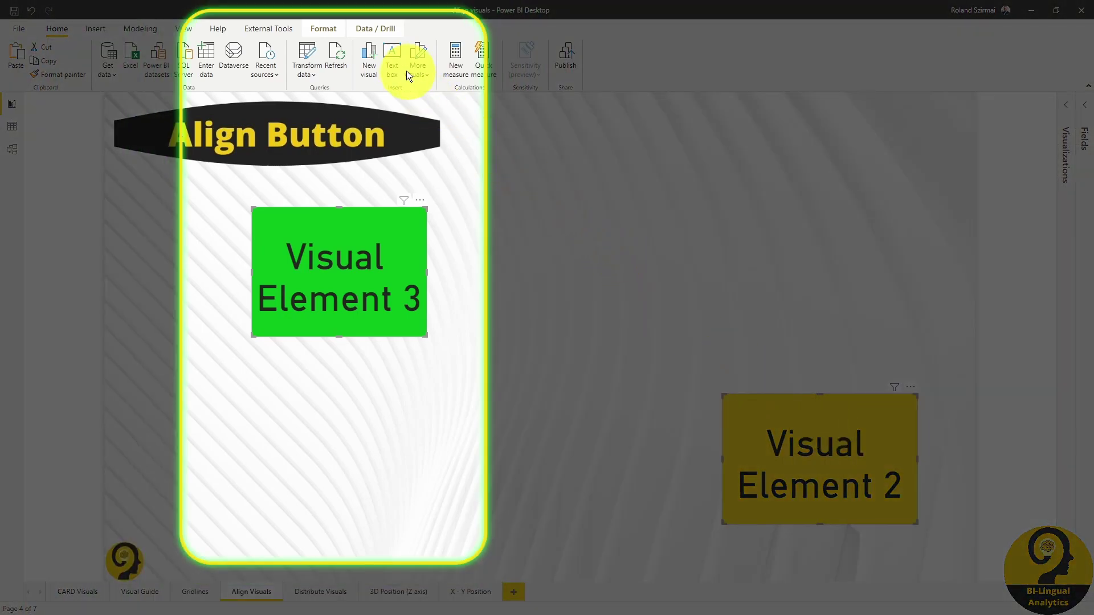
{"action": "left_click", "coordinate": [322, 31]}
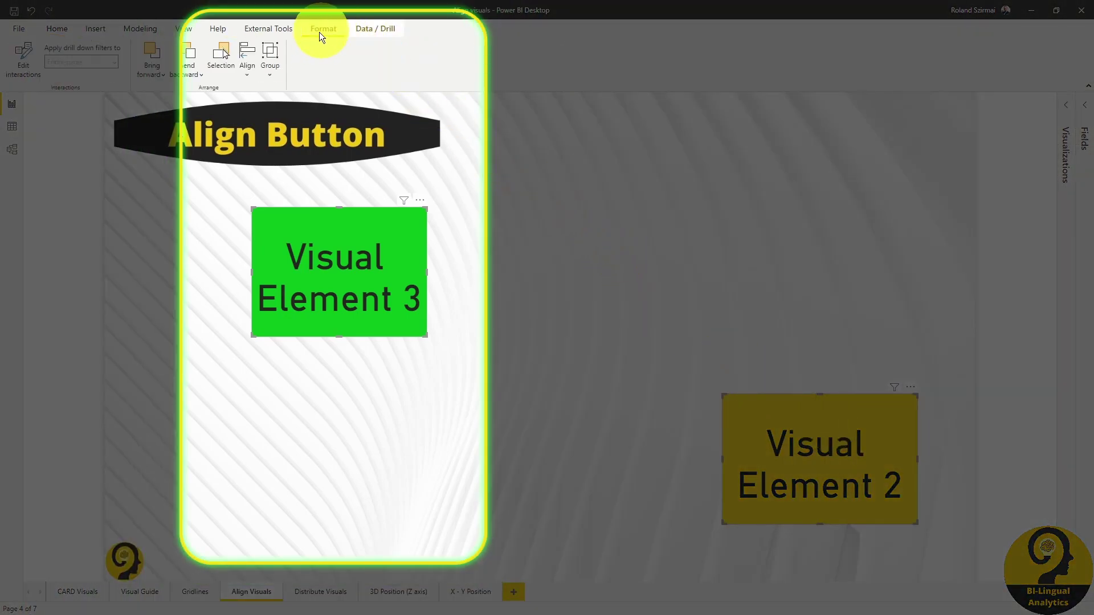
{"action": "left_click", "coordinate": [250, 68]}
{"action": "left_click", "coordinate": [267, 92]}
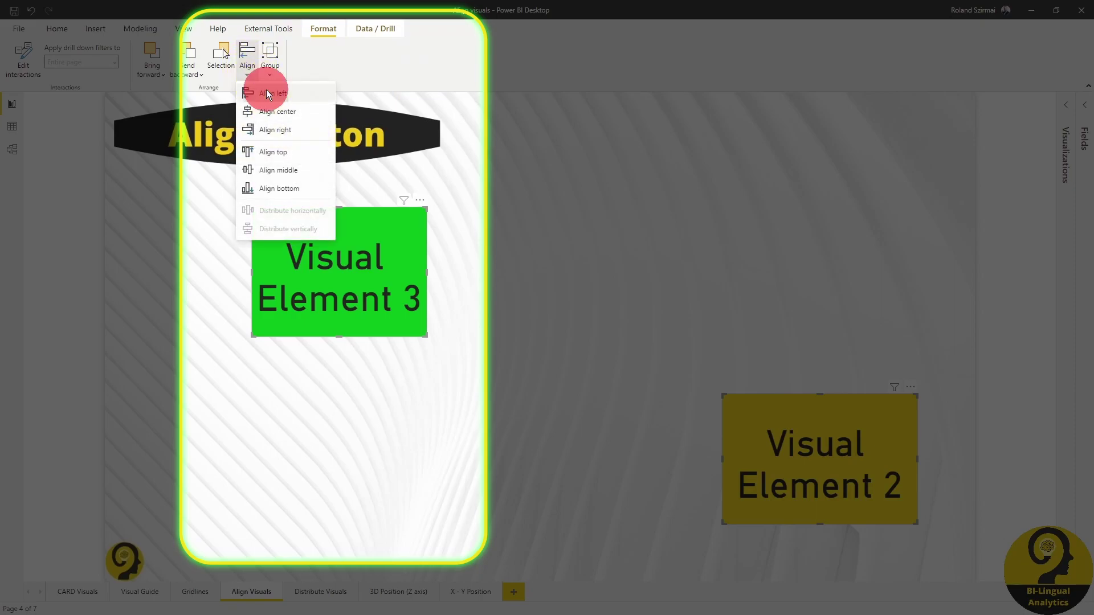
{"action": "left_click", "coordinate": [249, 63]}
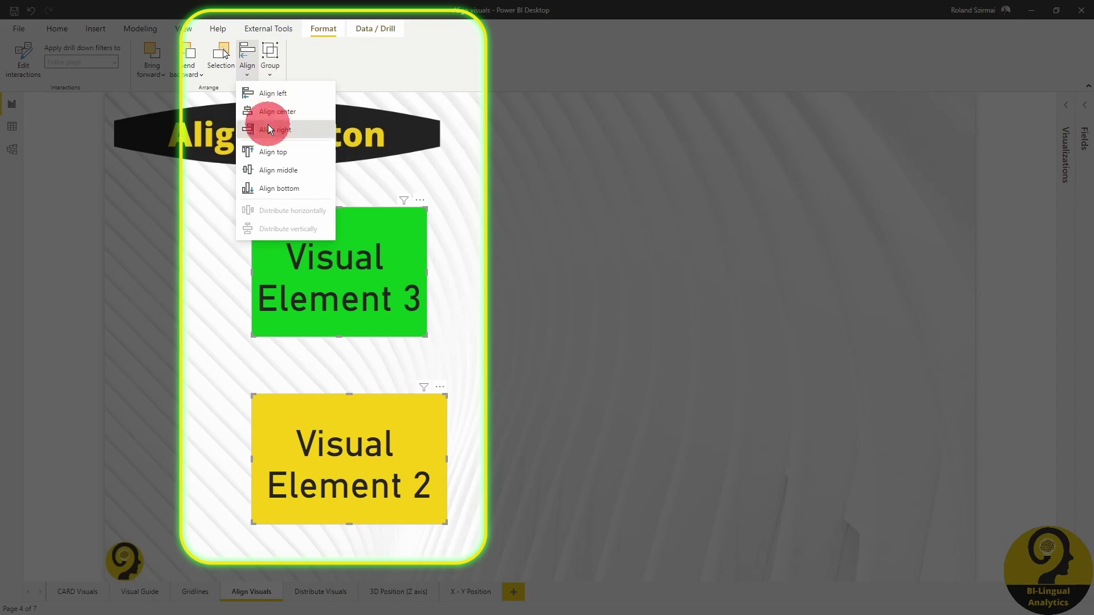
{"action": "left_click", "coordinate": [268, 126]}
{"action": "left_click", "coordinate": [252, 64]}
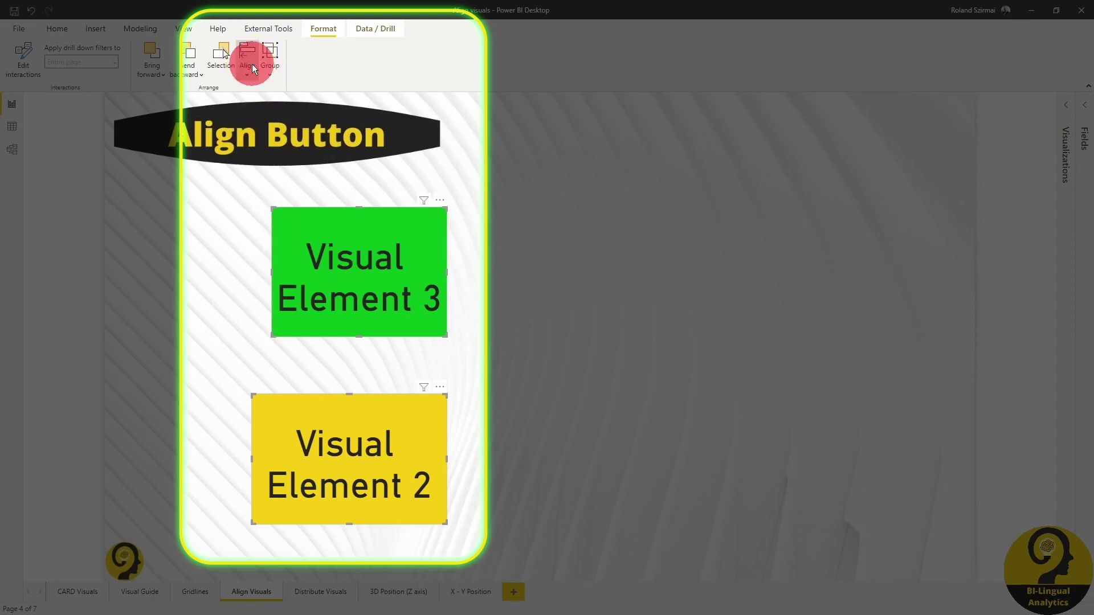
{"action": "left_click", "coordinate": [271, 111]}
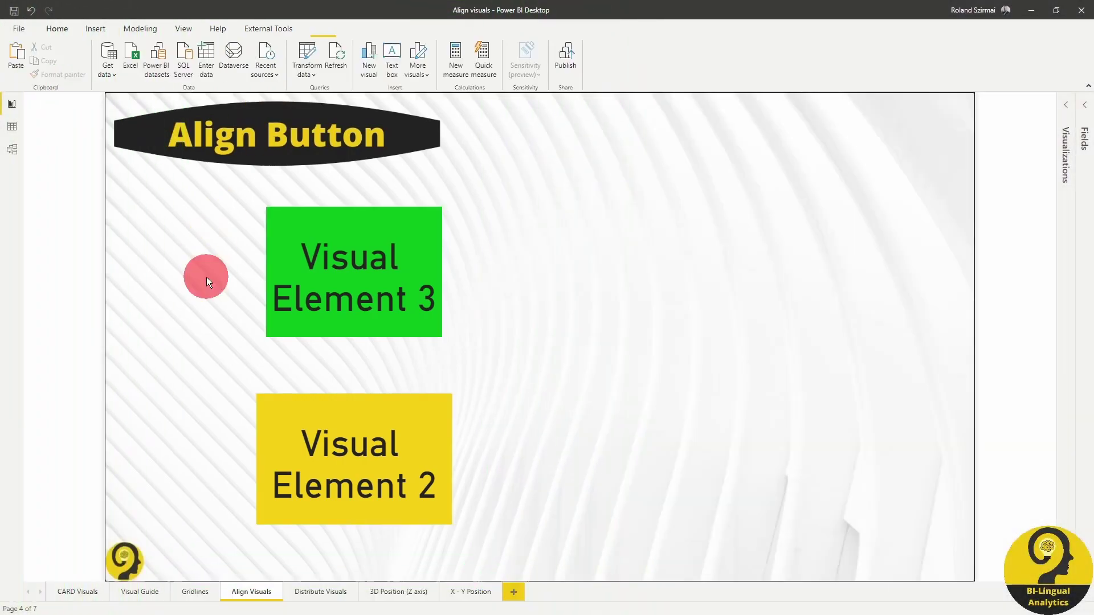
Step: Move Element 2 to the far right, top-align both visuals side by side, then deselect
{"action": "left_click_drag", "start_coordinate": [343, 452], "coordinate": [782, 433]}
{"action": "left_click", "coordinate": [438, 279], "text": "ctrl"}
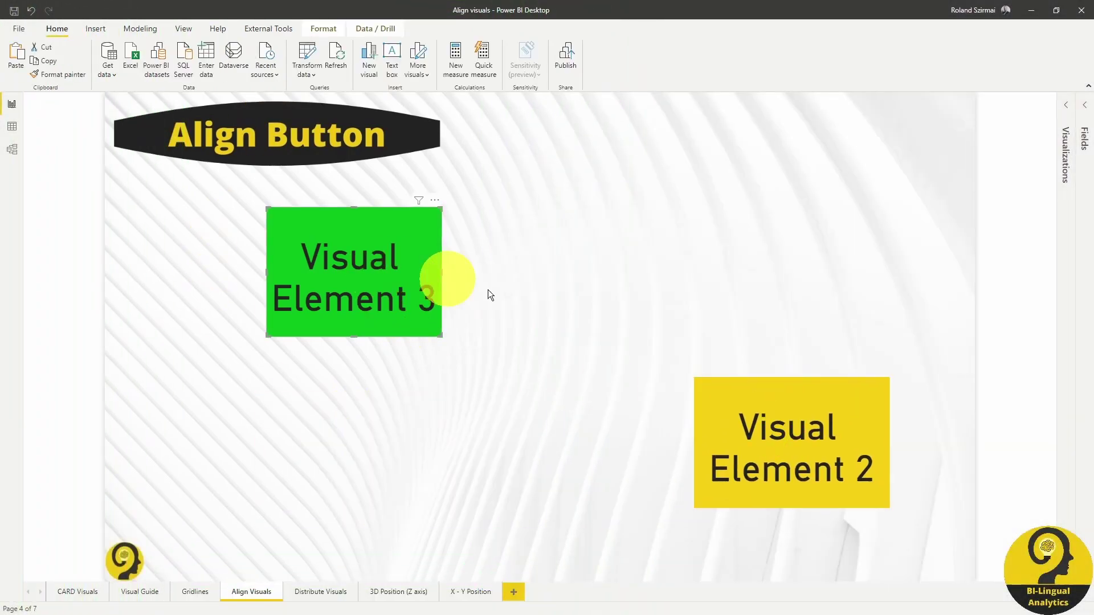
{"action": "left_click", "coordinate": [317, 28]}
{"action": "left_click", "coordinate": [252, 61]}
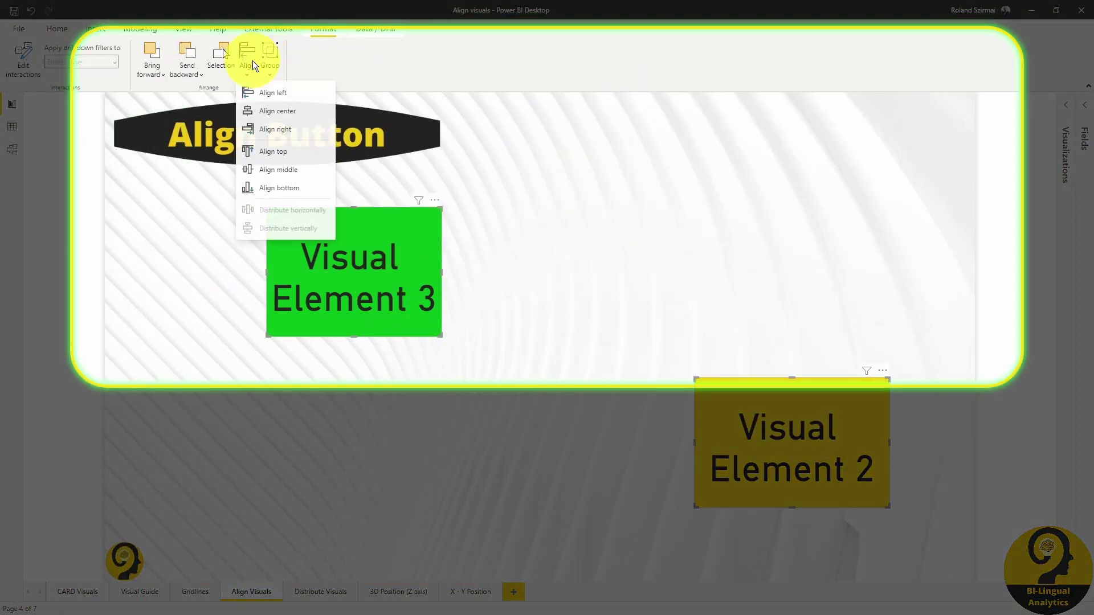
{"action": "left_click", "coordinate": [312, 152]}
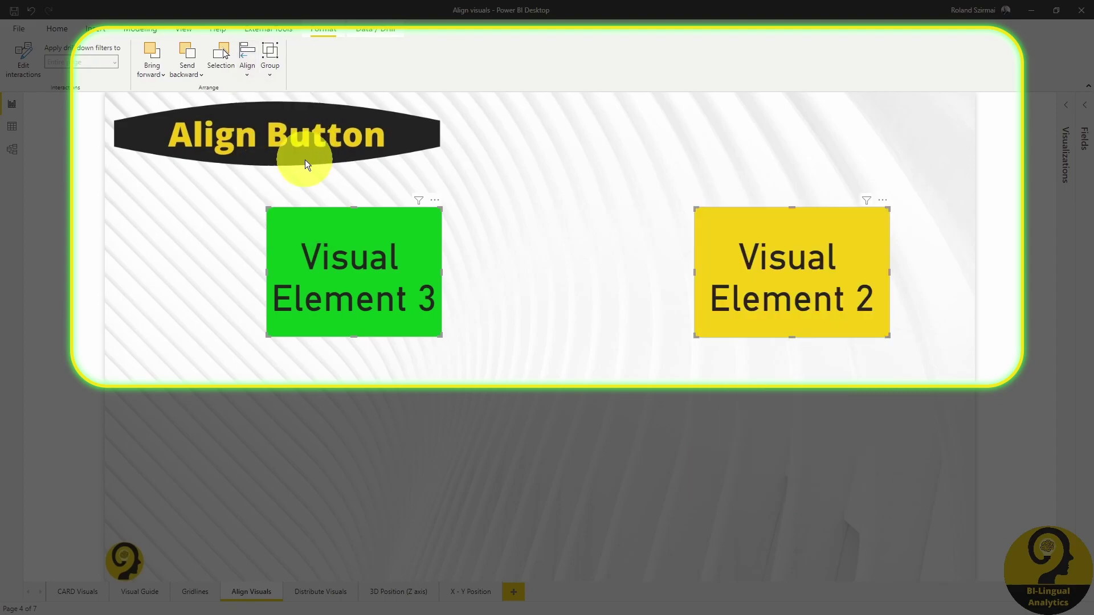
{"action": "left_click", "coordinate": [243, 62]}
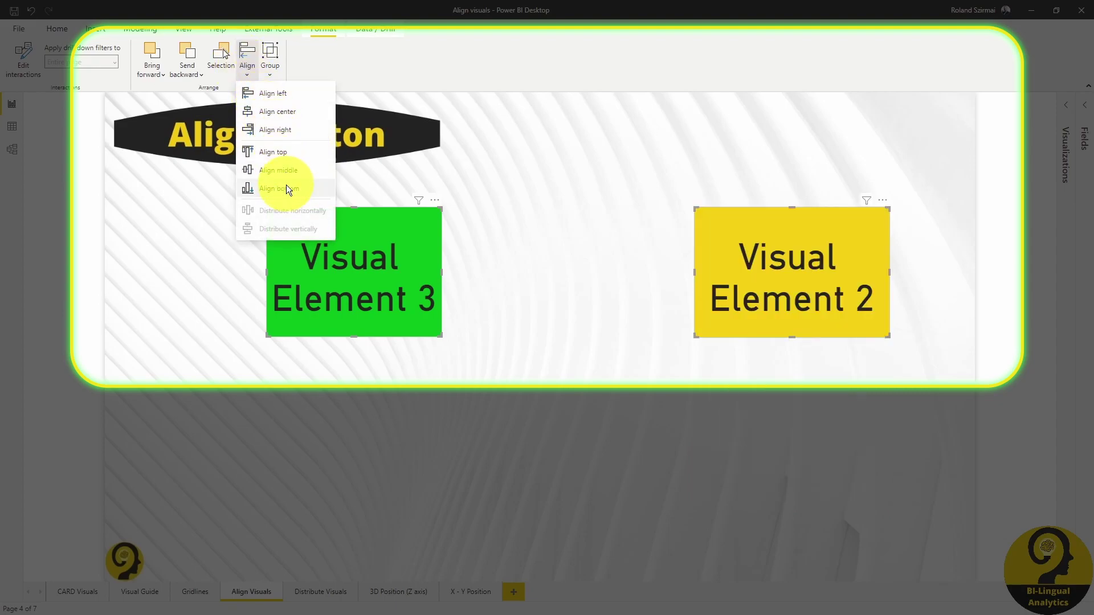
{"action": "left_click", "coordinate": [286, 186]}
{"action": "left_click", "coordinate": [249, 67]}
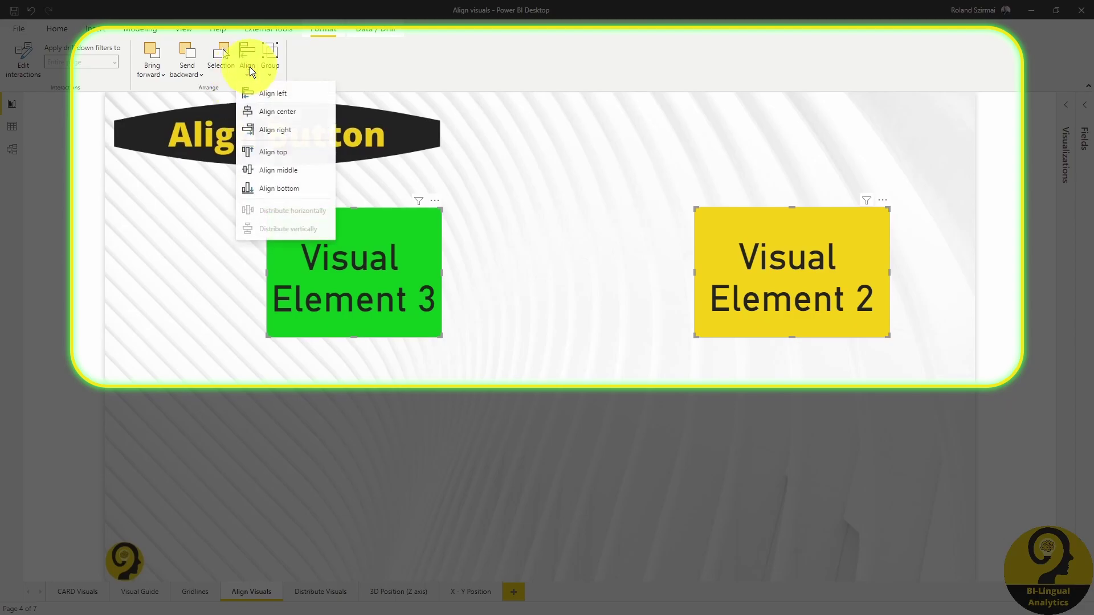
{"action": "left_click", "coordinate": [295, 170]}
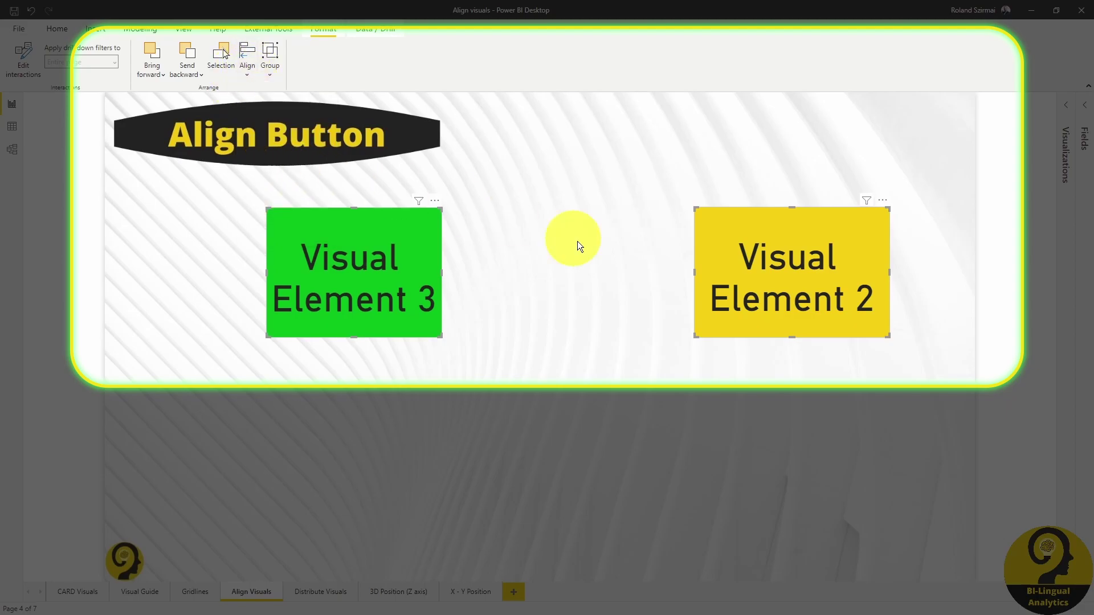
{"action": "left_click", "coordinate": [615, 443]}
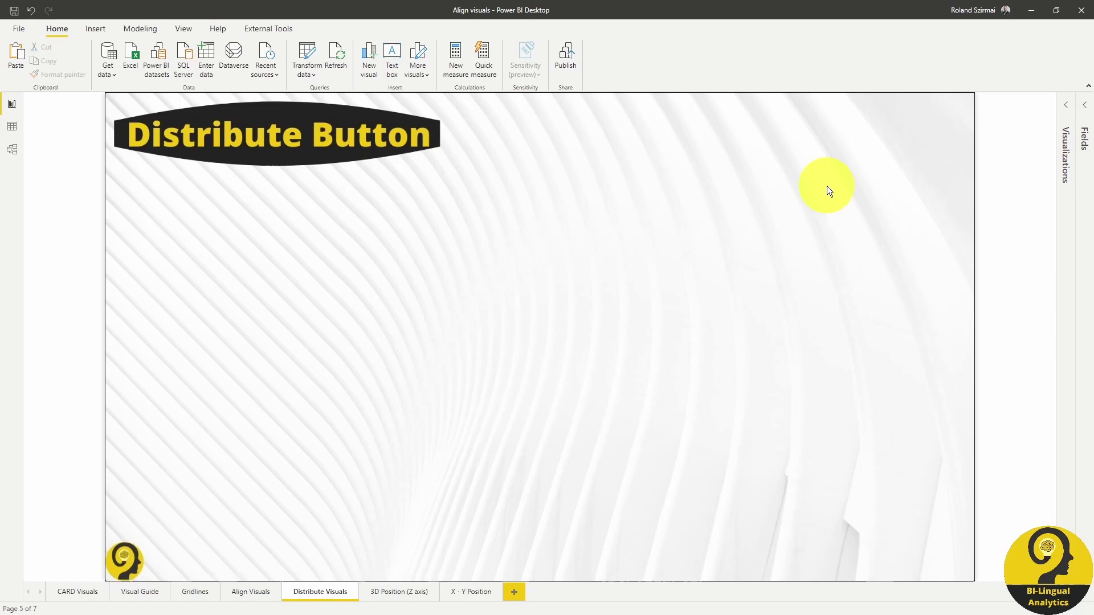
Step: Bring all three visual elements from CARD Visuals onto Distribute Visuals and scatter them unevenly
{"action": "left_click", "coordinate": [81, 592]}
{"action": "left_click_drag", "start_coordinate": [340, 169], "coordinate": [977, 598]}
{"action": "left_click", "coordinate": [320, 592]}
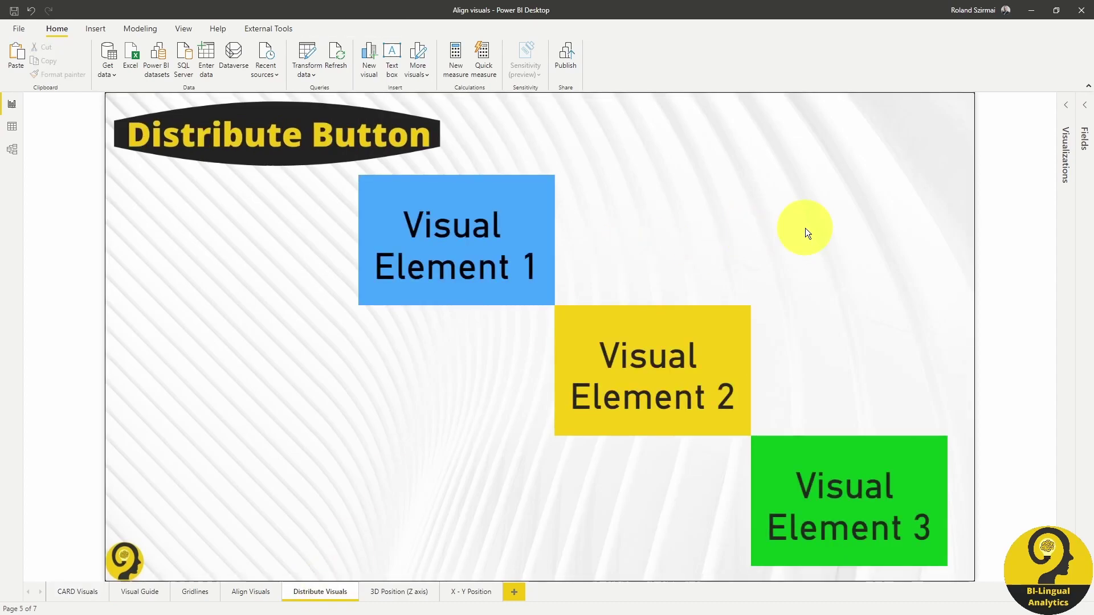
{"action": "left_click_drag", "start_coordinate": [437, 267], "coordinate": [274, 274]}
{"action": "left_click_drag", "start_coordinate": [827, 480], "coordinate": [813, 489]}
{"action": "left_click_drag", "start_coordinate": [667, 392], "coordinate": [614, 410]}
Step: Clear the selection, then Ctrl+select Visual Elements 1, 2 and 3 together
{"action": "left_click", "coordinate": [771, 263]}
{"action": "left_click", "coordinate": [832, 236]}
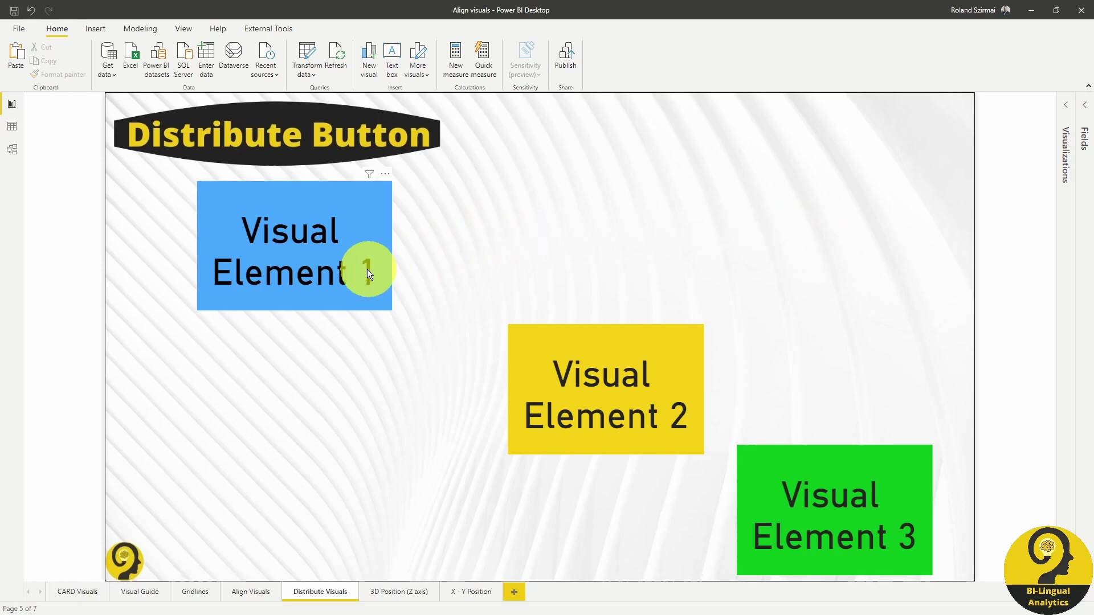
{"action": "left_click", "coordinate": [351, 267]}
{"action": "left_click", "coordinate": [628, 385], "text": "ctrl"}
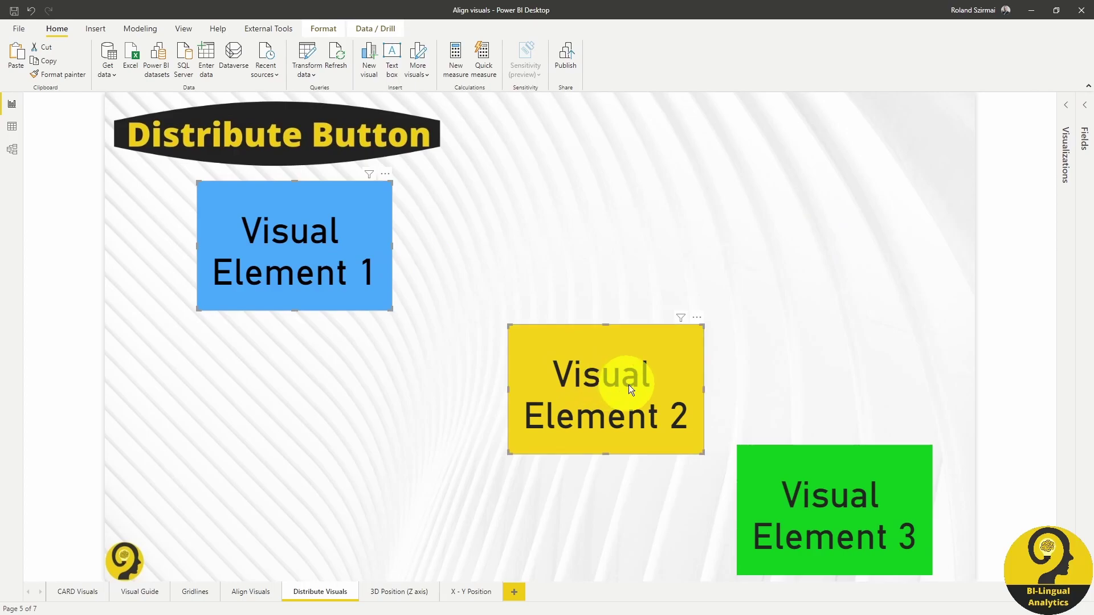
{"action": "left_click", "coordinate": [818, 491], "text": "ctrl"}
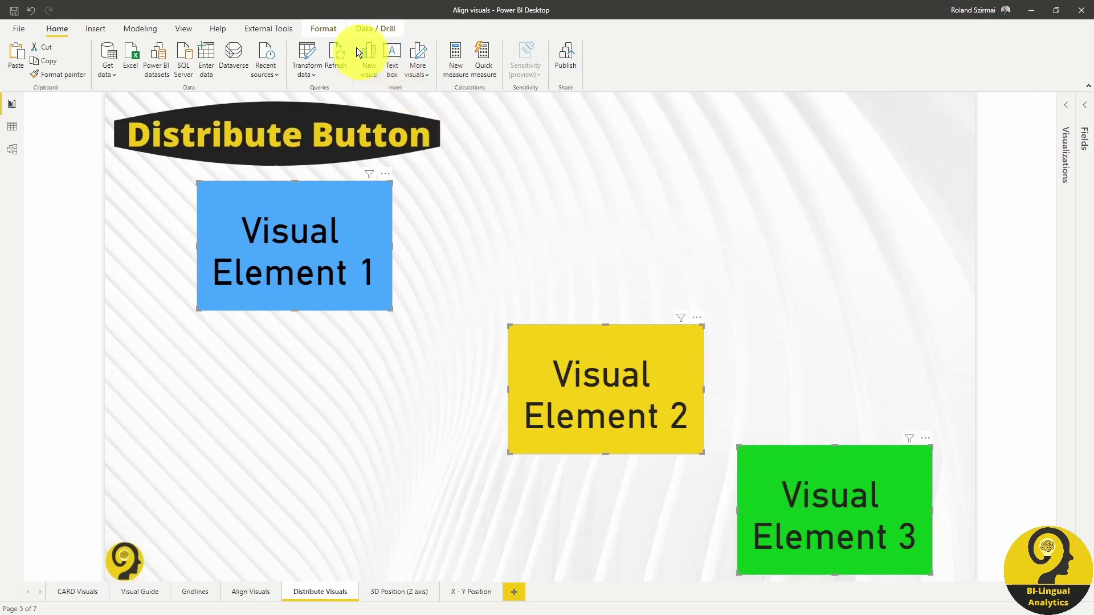
Step: Apply Align middle to the three visuals, then Distribute horizontally
{"action": "left_click", "coordinate": [329, 28]}
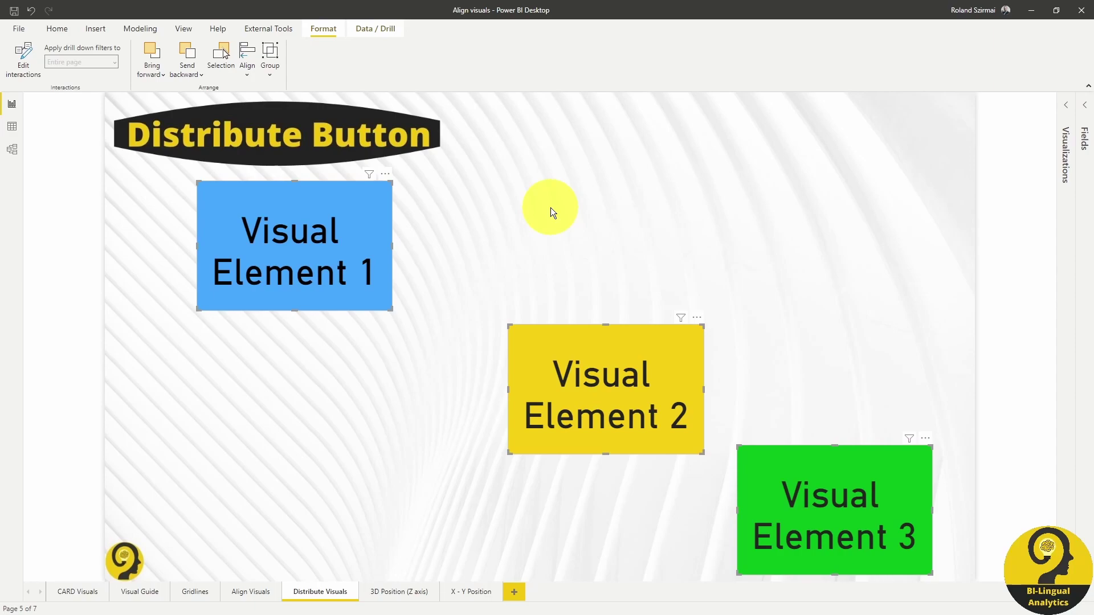
{"action": "left_click", "coordinate": [252, 70]}
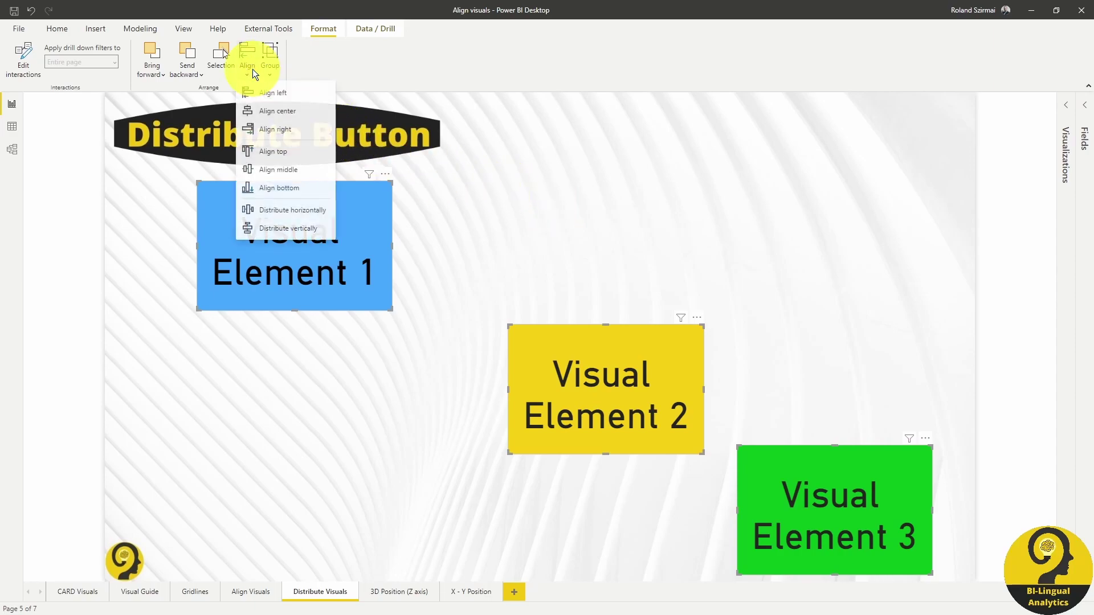
{"action": "left_click", "coordinate": [294, 171]}
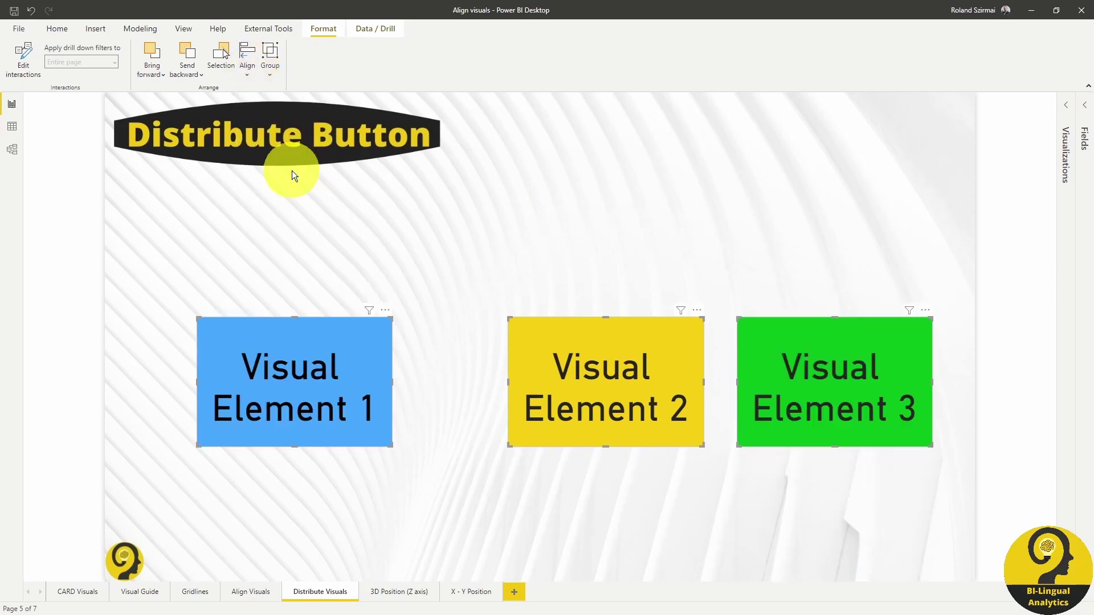
{"action": "left_click", "coordinate": [248, 67]}
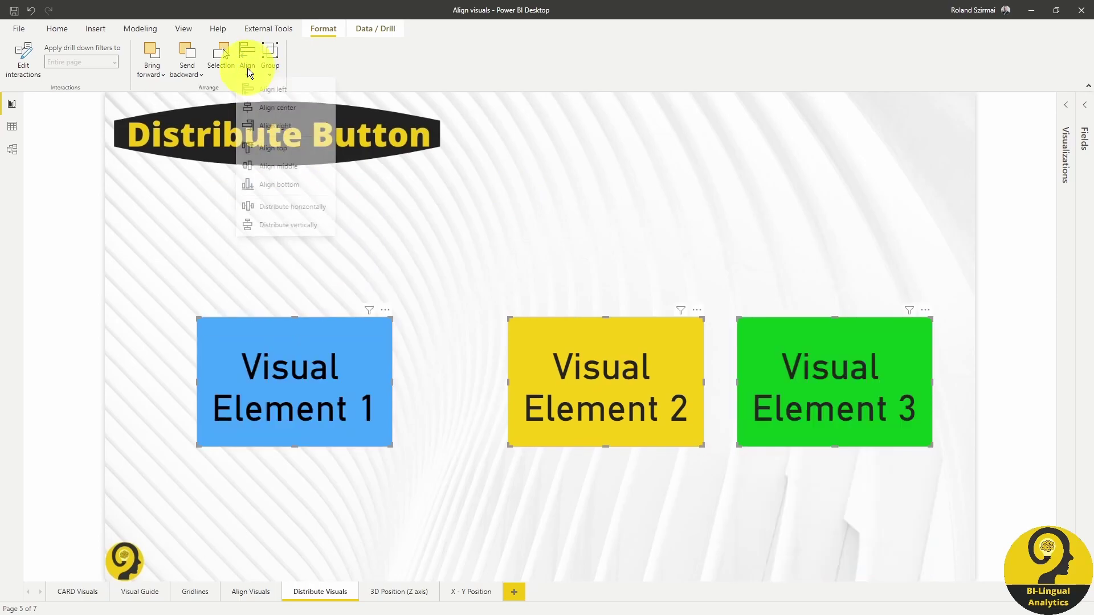
{"action": "left_click", "coordinate": [307, 212]}
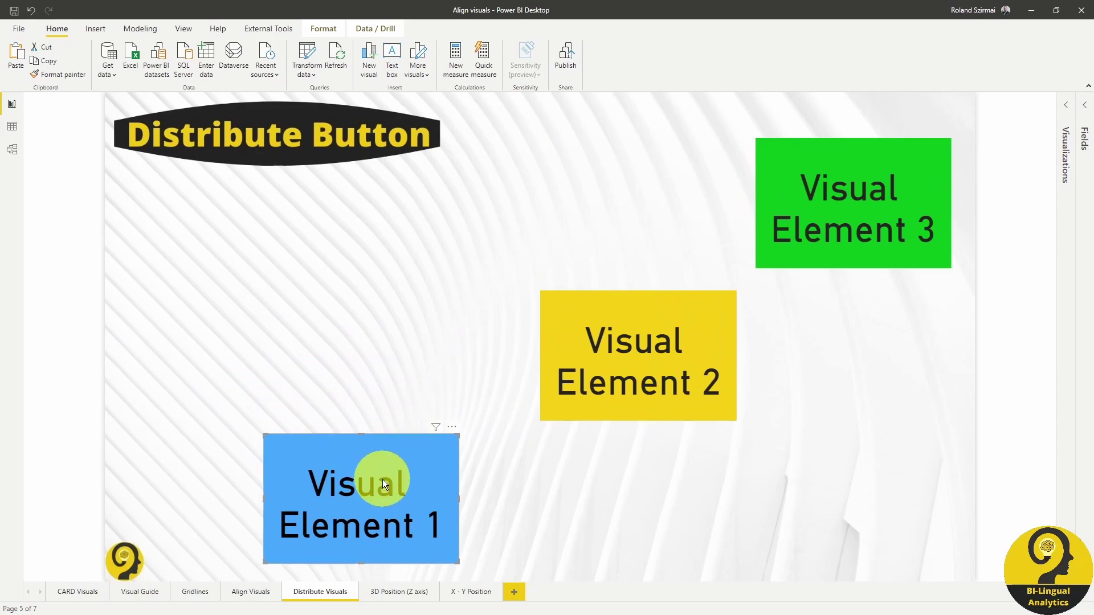
Step: Apply Align right and Distribute vertically to the three visuals, then deselect them
{"action": "left_click", "coordinate": [333, 29]}
{"action": "left_click", "coordinate": [249, 53]}
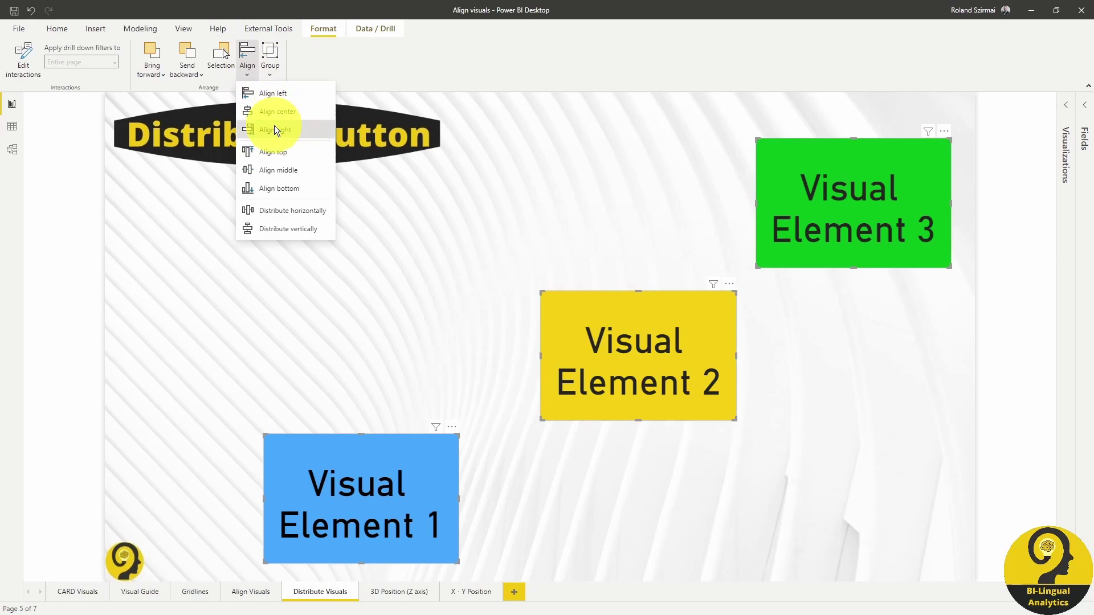
{"action": "left_click", "coordinate": [275, 130]}
{"action": "left_click", "coordinate": [252, 69]}
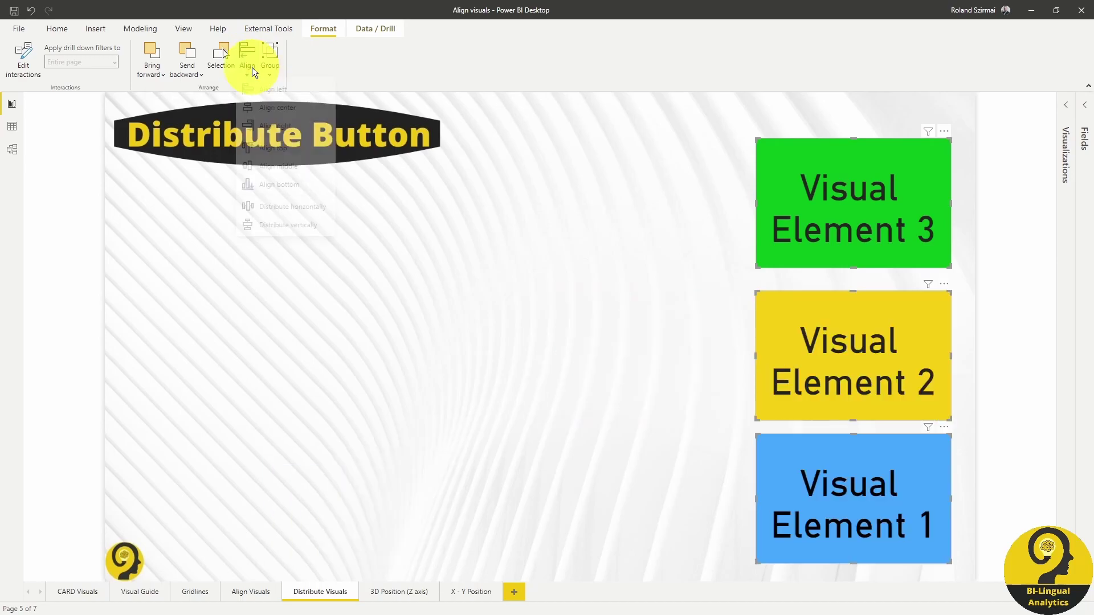
{"action": "left_click", "coordinate": [297, 225]}
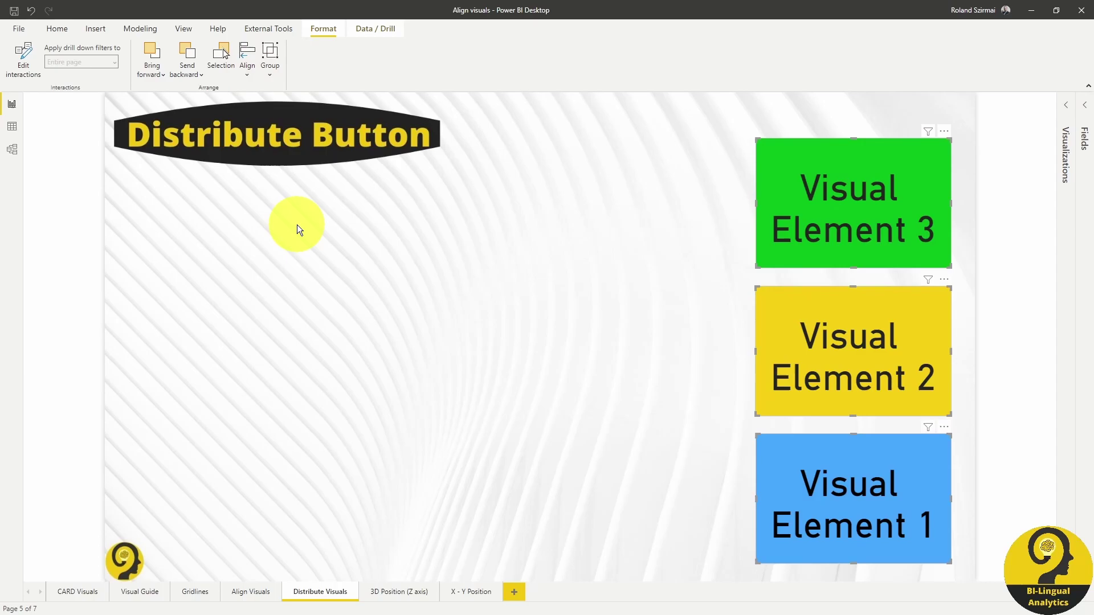
{"action": "left_click", "coordinate": [612, 377]}
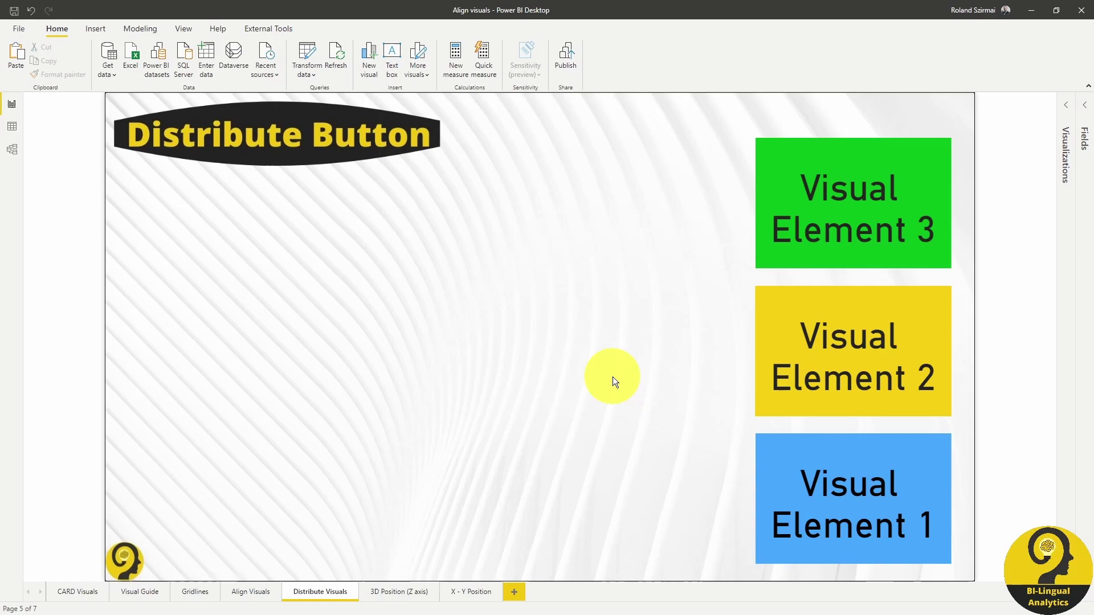
{"action": "left_click", "coordinate": [908, 225]}
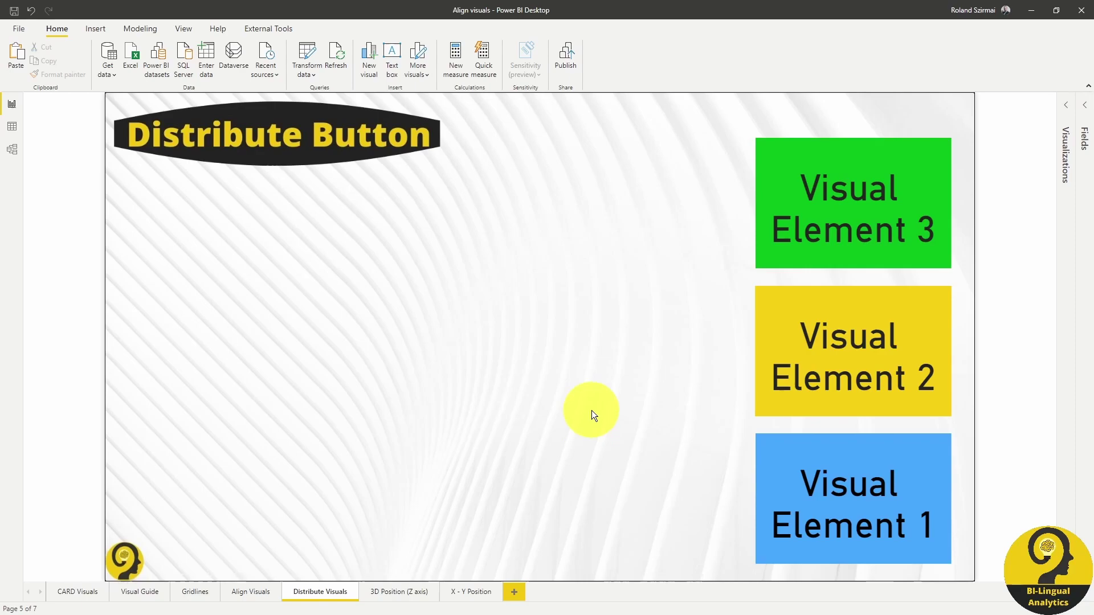
Step: Scatter Visual Elements 1, 2 and 3 across the Distribute Visuals page
{"action": "mouse_move", "coordinate": [823, 480]}
{"action": "left_mouse_down"}
{"action": "mouse_move", "coordinate": [256, 239]}
{"action": "mouse_move", "coordinate": [265, 293]}
{"action": "left_mouse_up"}
{"action": "left_click_drag", "start_coordinate": [854, 367], "coordinate": [564, 425]}
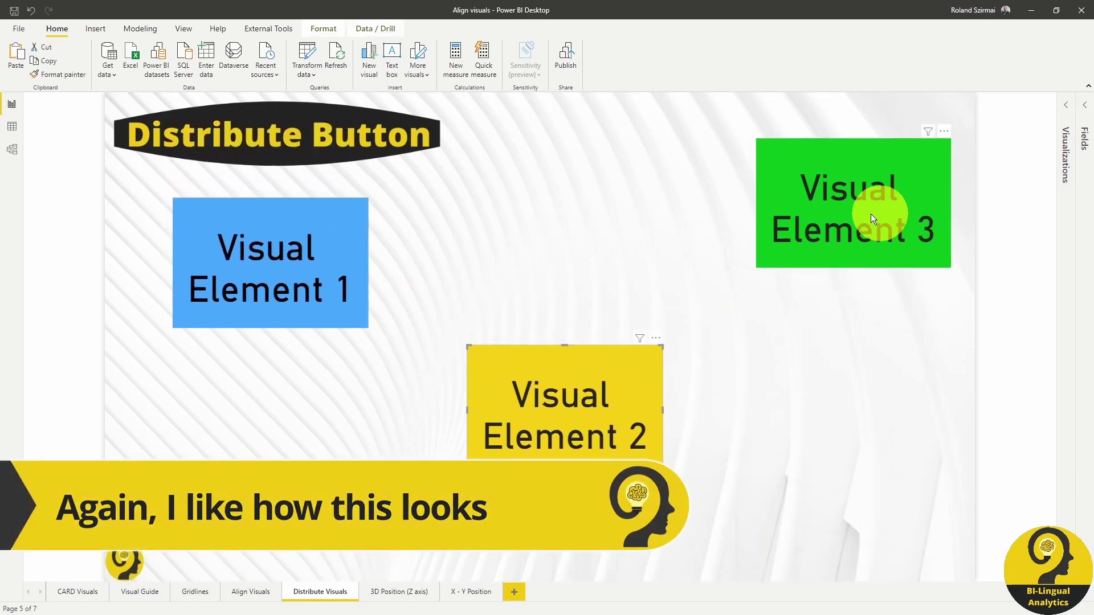
{"action": "left_click_drag", "start_coordinate": [862, 214], "coordinate": [854, 520]}
Step: Select all three cards and distribute them horizontally, then vertically
{"action": "left_click", "coordinate": [313, 290], "text": "ctrl"}
{"action": "left_click", "coordinate": [570, 370], "text": "ctrl"}
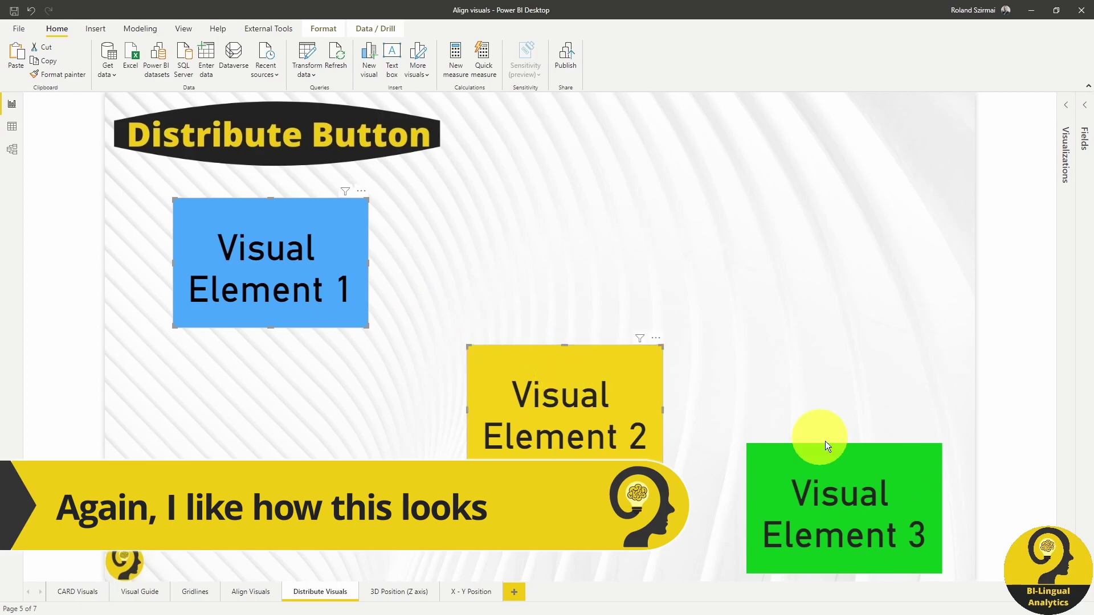
{"action": "left_click", "coordinate": [335, 28]}
{"action": "left_click", "coordinate": [247, 57]}
{"action": "left_click", "coordinate": [305, 210]}
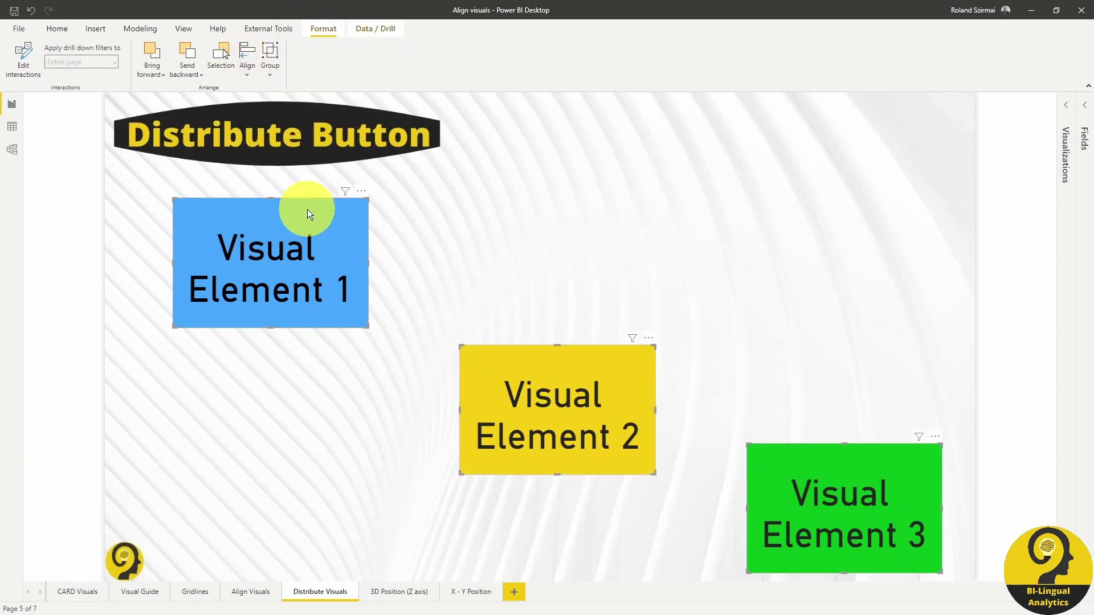
{"action": "left_click", "coordinate": [251, 60]}
{"action": "left_click", "coordinate": [296, 231]}
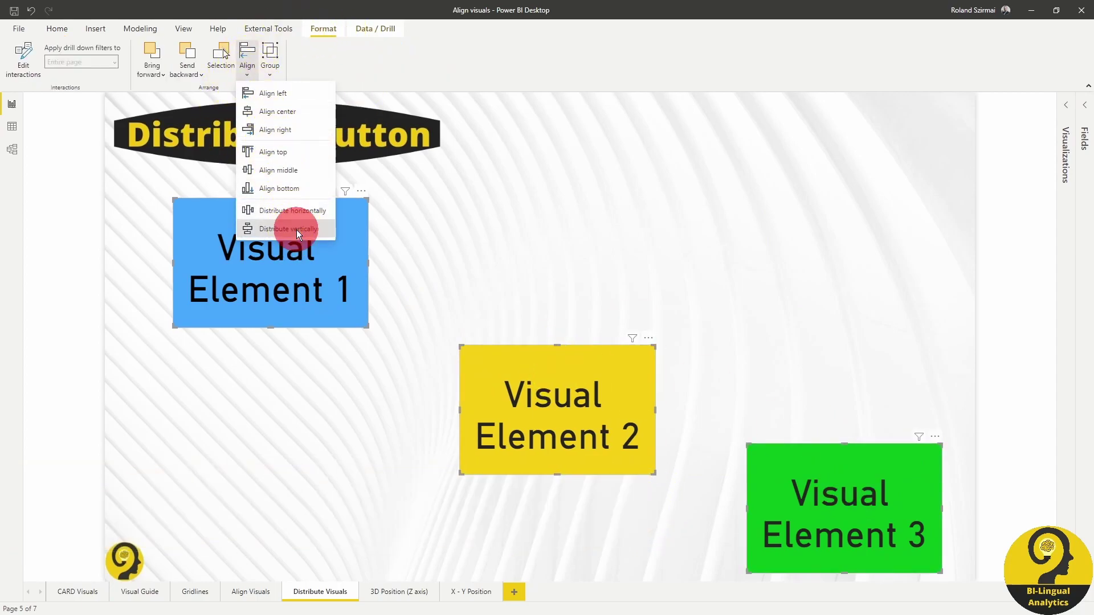
{"action": "left_click", "coordinate": [788, 228]}
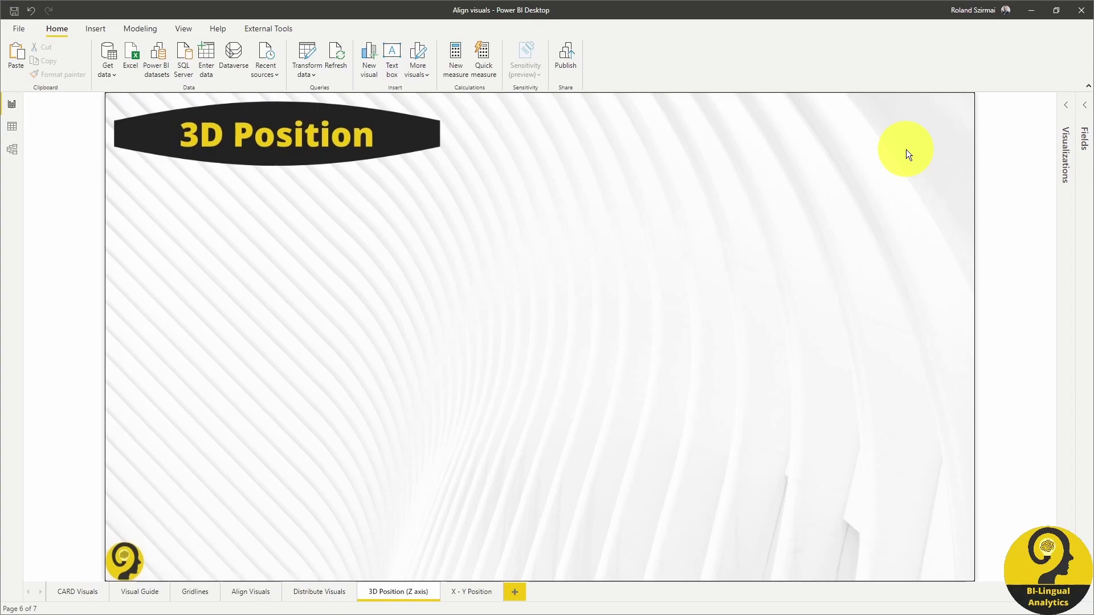
Step: Copy Visual Elements 1–3 from CARD Visuals onto the 3D Position (Z axis) page
{"action": "left_click", "coordinate": [77, 593]}
{"action": "left_click_drag", "start_coordinate": [332, 161], "coordinate": [987, 601]}
{"action": "left_click", "coordinate": [382, 593]}
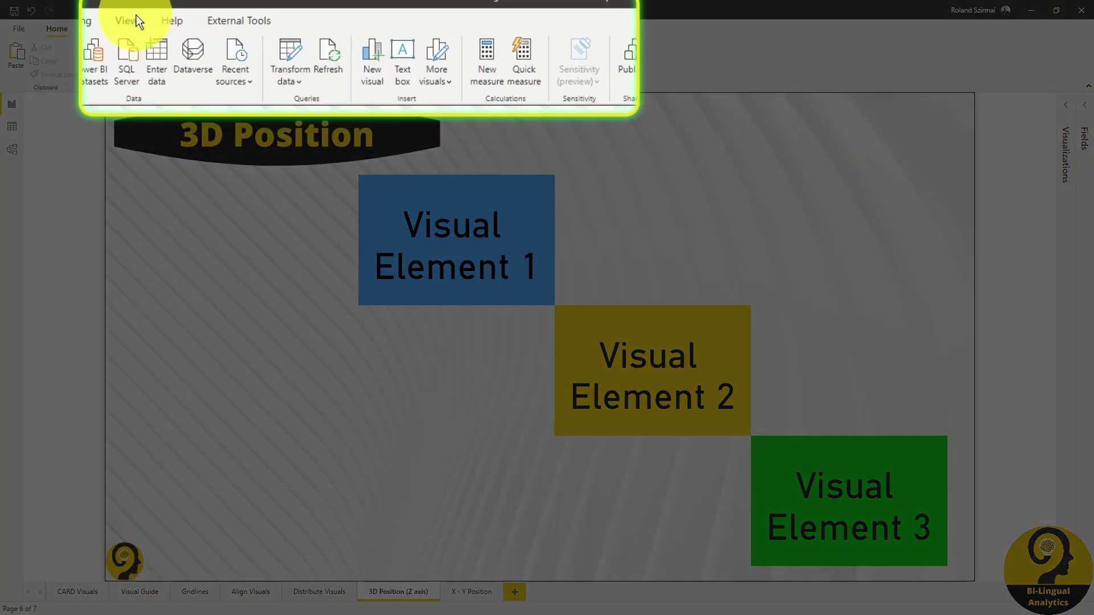
Step: Open the Selection pane, then stack Elements 2 and 3 over Element 1 and centre the stack
{"action": "left_click", "coordinate": [187, 27]}
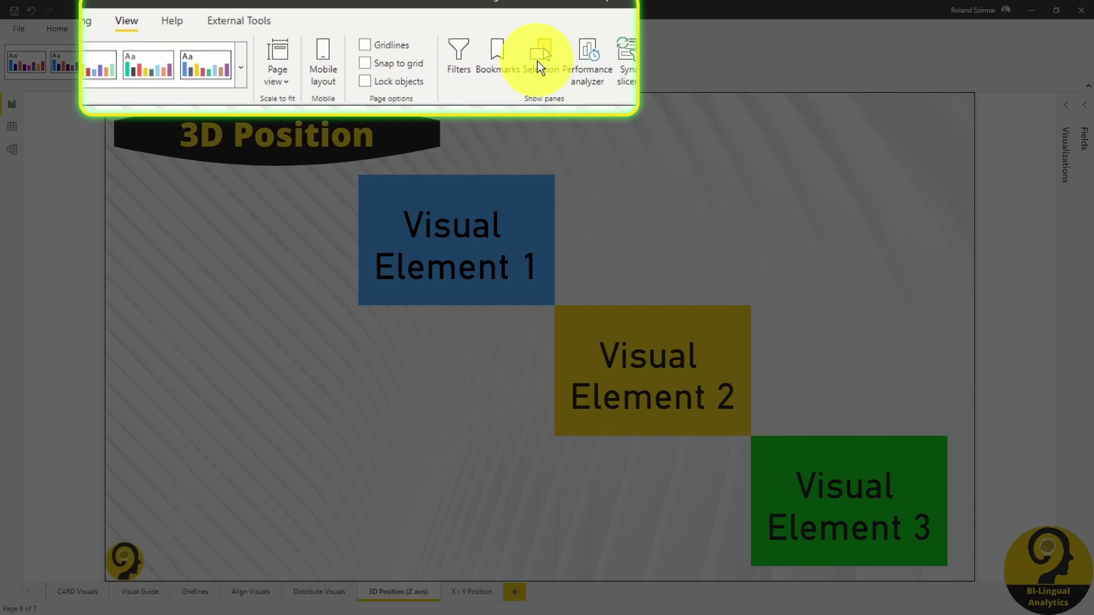
{"action": "left_click", "coordinate": [537, 60]}
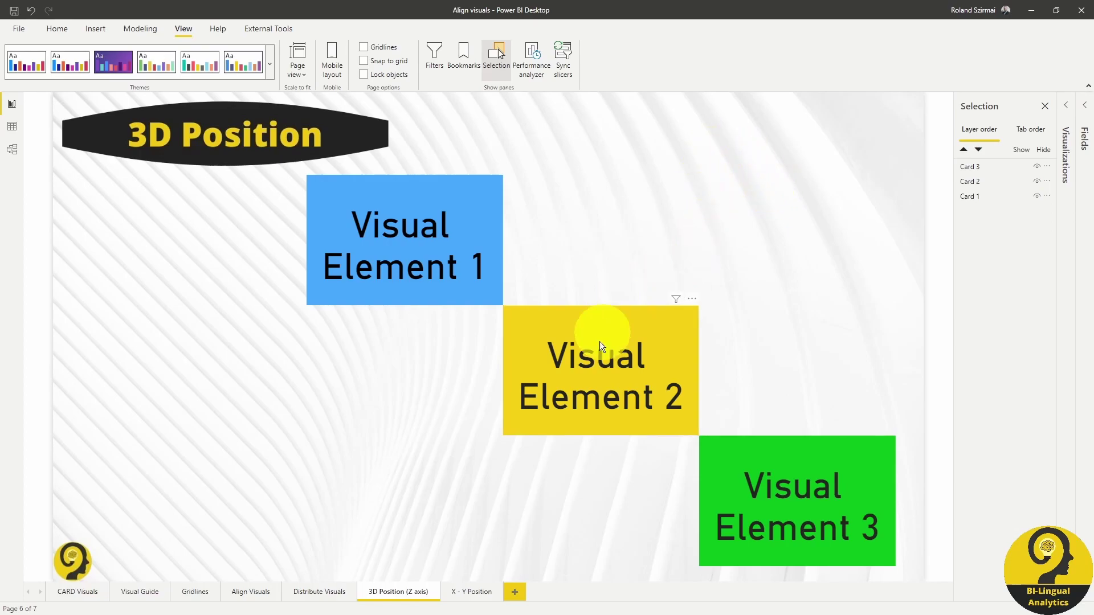
{"action": "left_click_drag", "start_coordinate": [599, 364], "coordinate": [428, 240]}
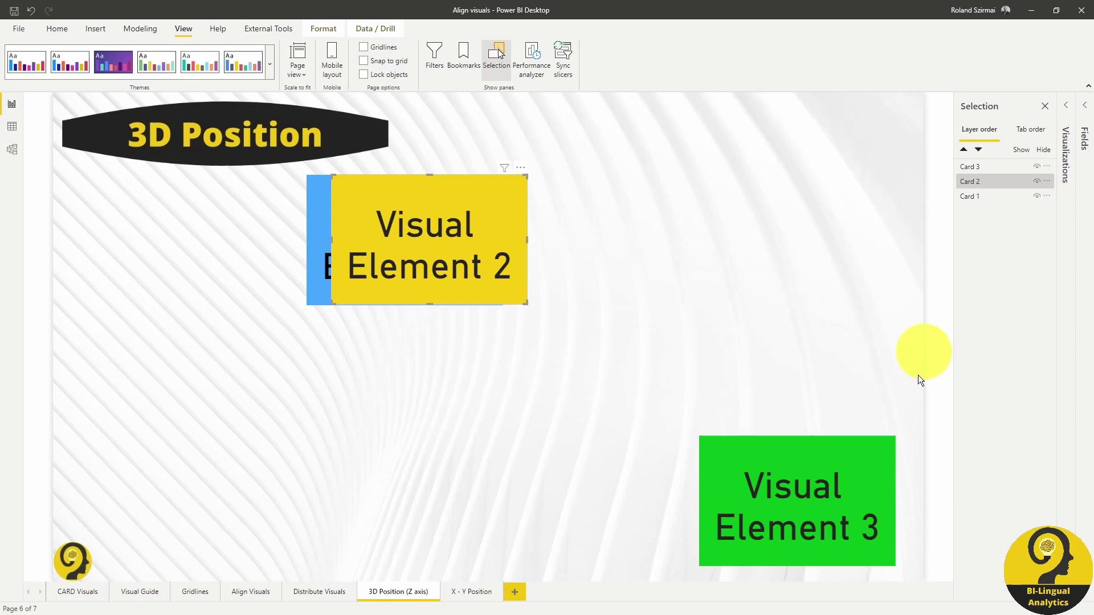
{"action": "left_click_drag", "start_coordinate": [813, 496], "coordinate": [479, 235]}
{"action": "left_click_drag", "start_coordinate": [718, 135], "coordinate": [249, 334]}
{"action": "left_click_drag", "start_coordinate": [481, 246], "coordinate": [567, 326]}
{"action": "left_click", "coordinate": [753, 318]}
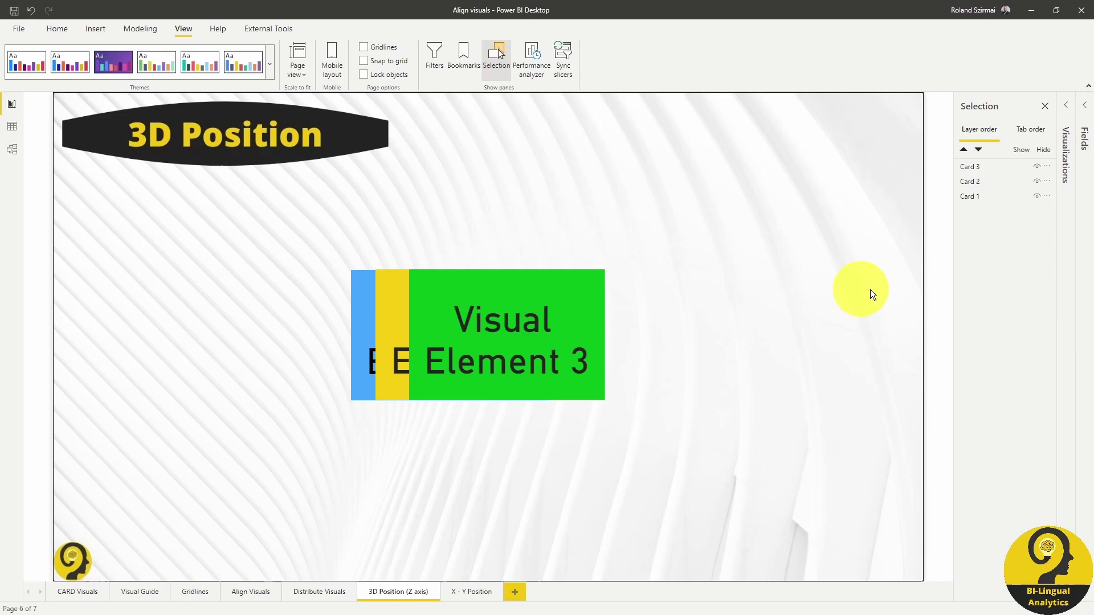
Step: Widen the Selection pane, raise Card 1 to the top, then lower it back below Cards 3 and 2
{"action": "left_click_drag", "start_coordinate": [954, 272], "coordinate": [815, 282]}
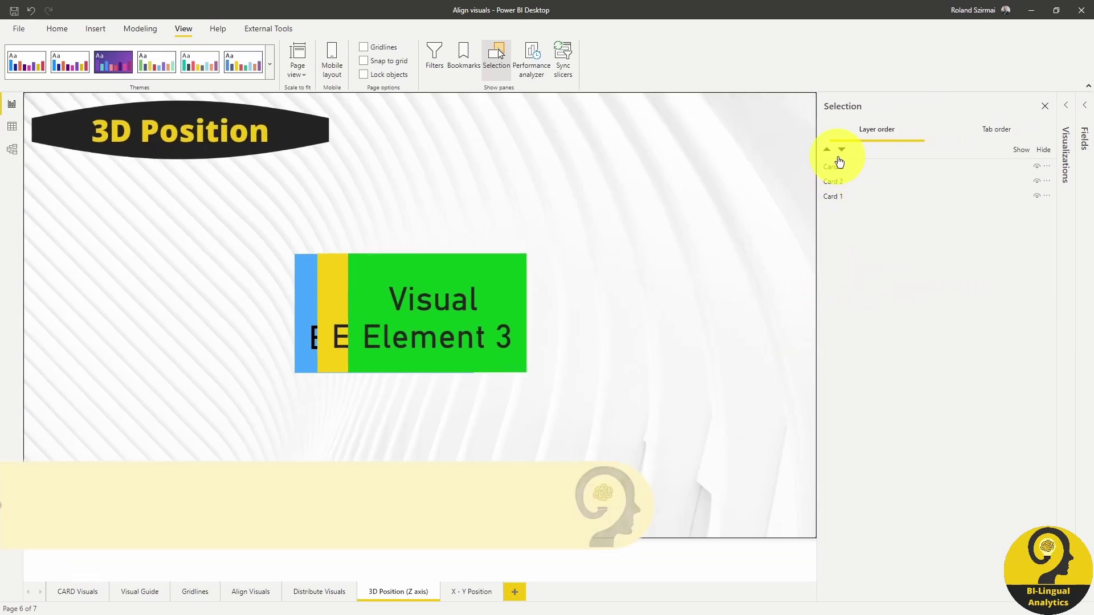
{"action": "left_click_drag", "start_coordinate": [835, 196], "coordinate": [853, 167]}
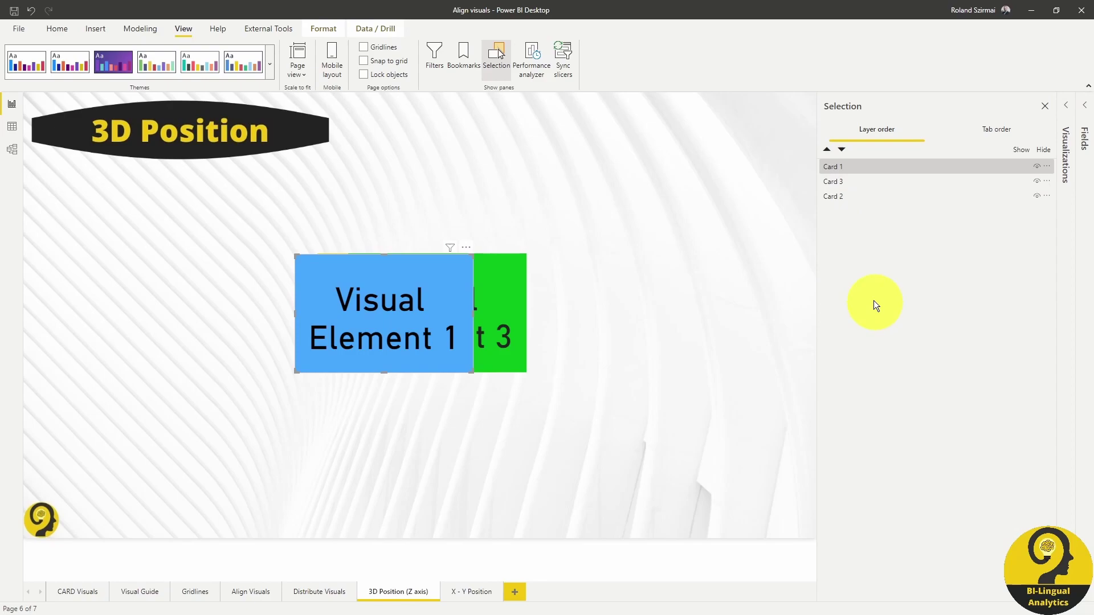
{"action": "left_click", "coordinate": [842, 151]}
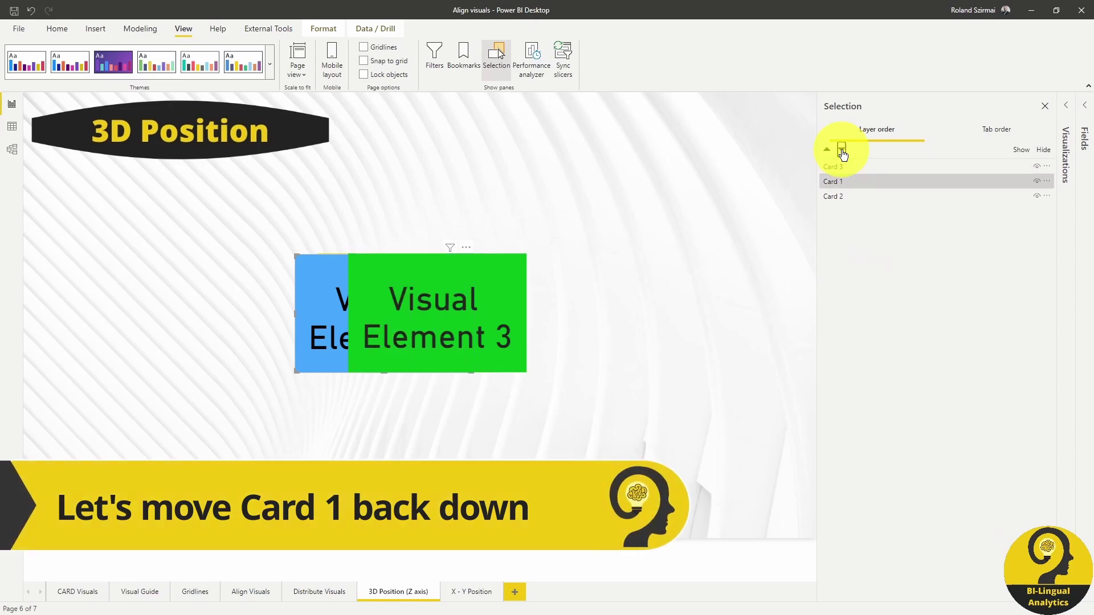
{"action": "left_click", "coordinate": [842, 151]}
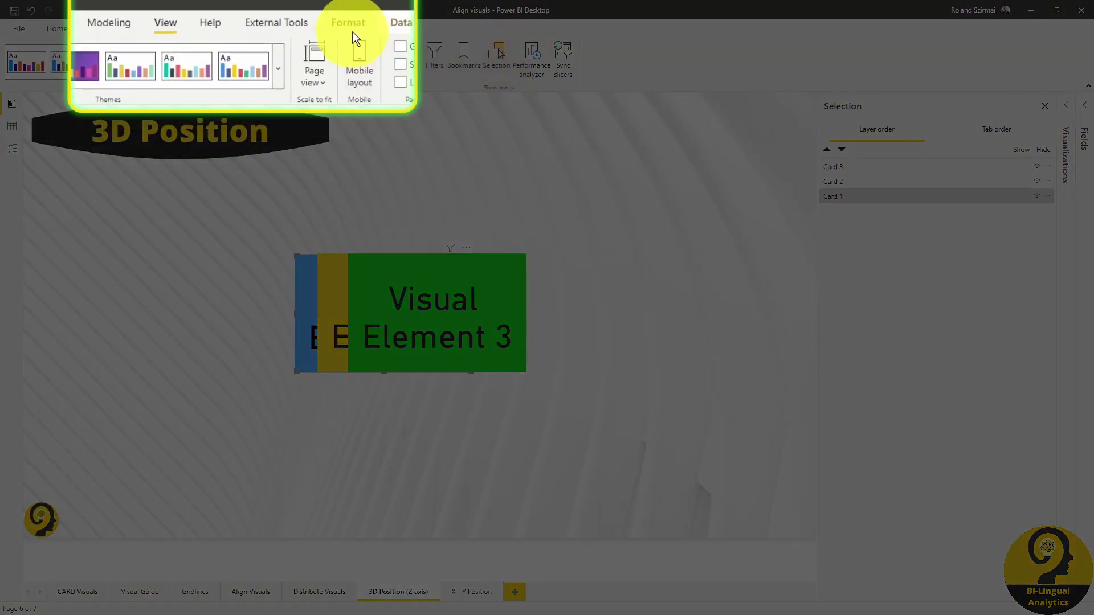
Step: Bring Card 1 forward twice, then send it backward twice
{"action": "left_click", "coordinate": [352, 32]}
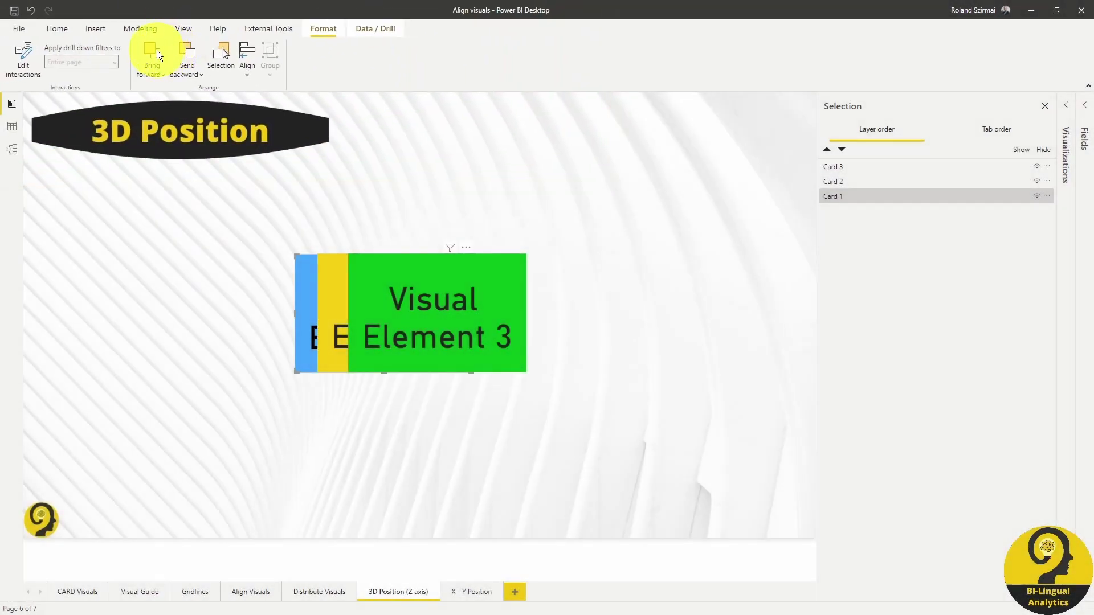
{"action": "left_click", "coordinate": [157, 52]}
{"action": "left_click", "coordinate": [157, 52]}
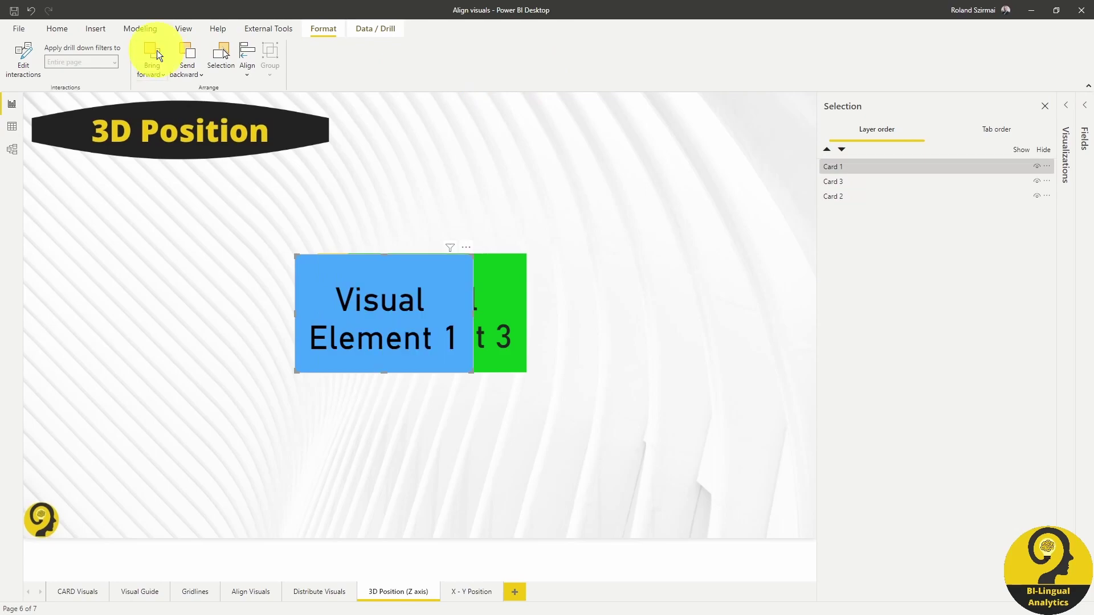
{"action": "left_click", "coordinate": [183, 51]}
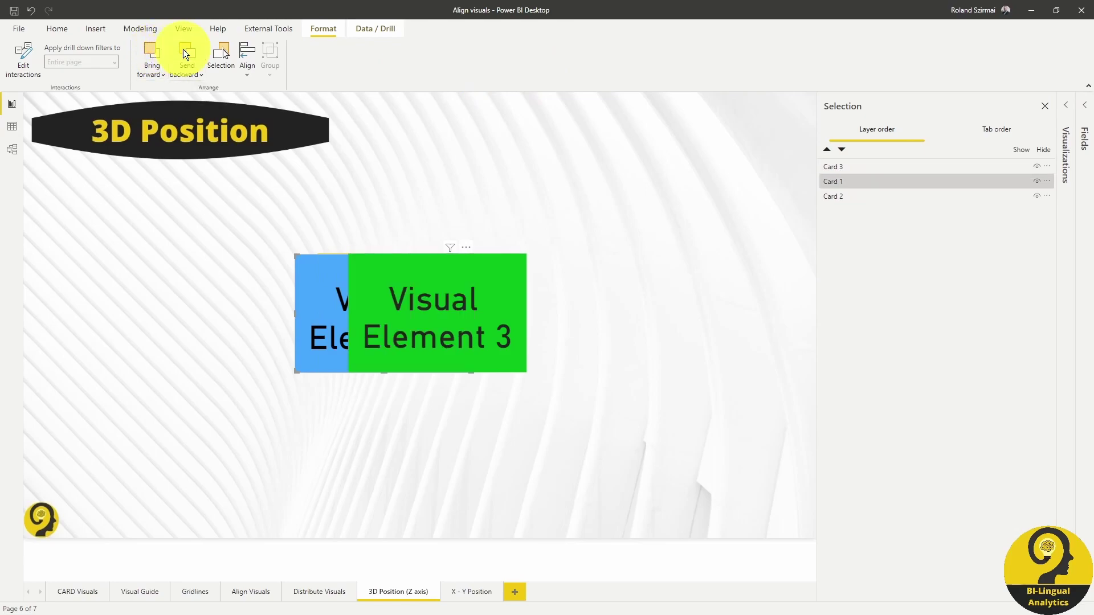
{"action": "left_click", "coordinate": [183, 49]}
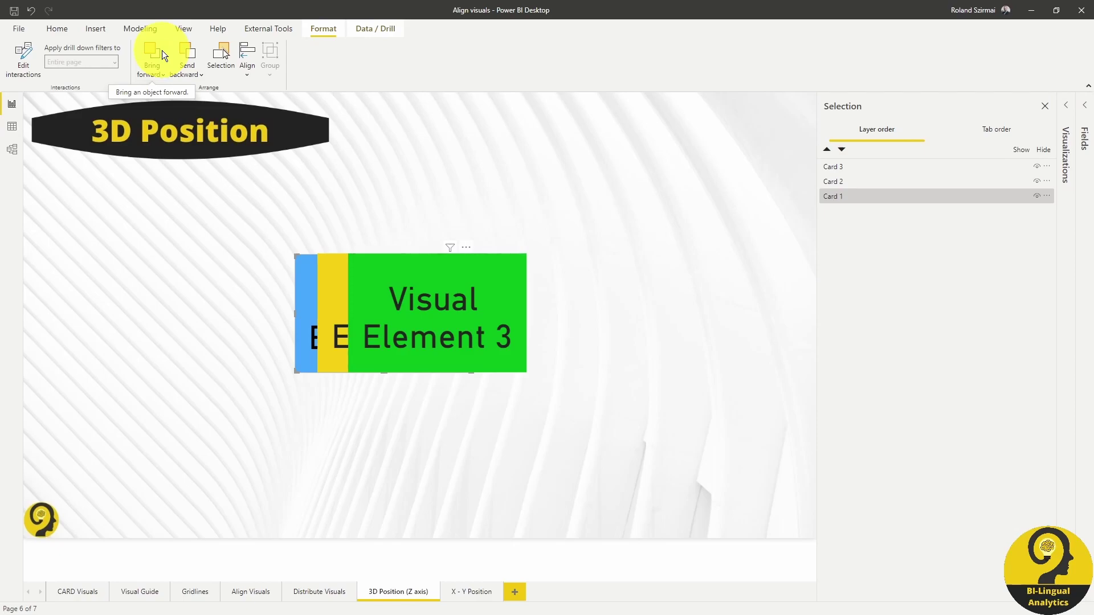
Step: Bring Card 1 to the front, then send it to the back
{"action": "left_click", "coordinate": [162, 74]}
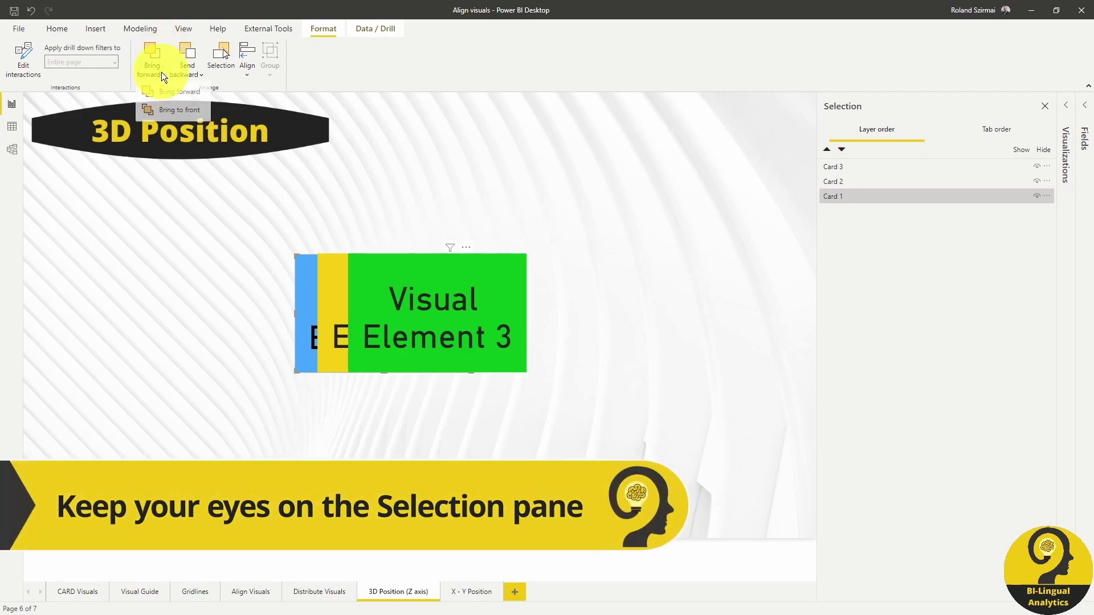
{"action": "left_click", "coordinate": [194, 111]}
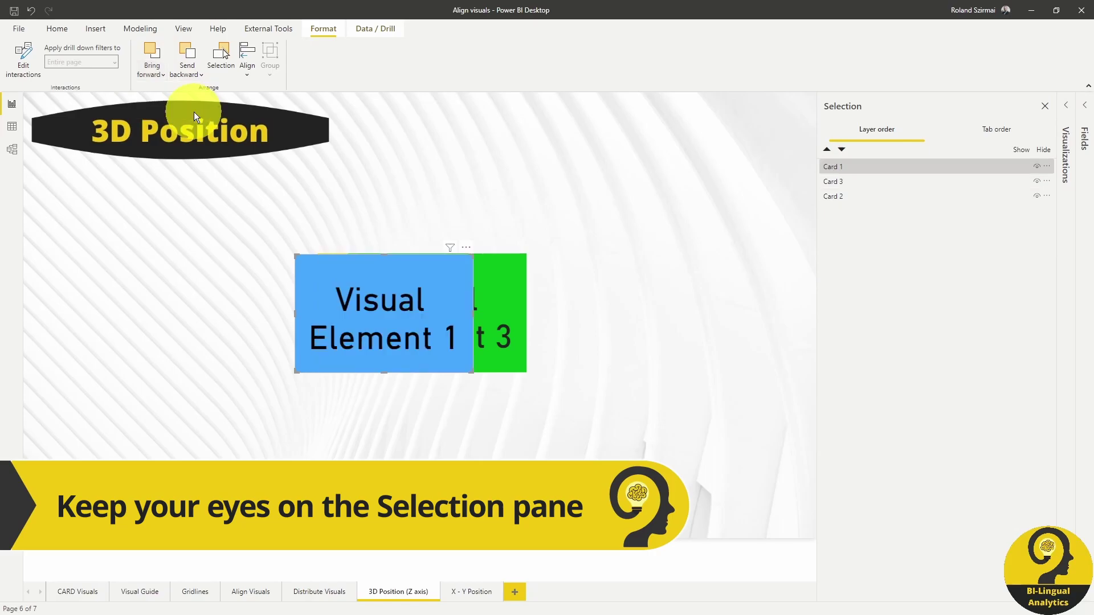
{"action": "left_click", "coordinate": [196, 74]}
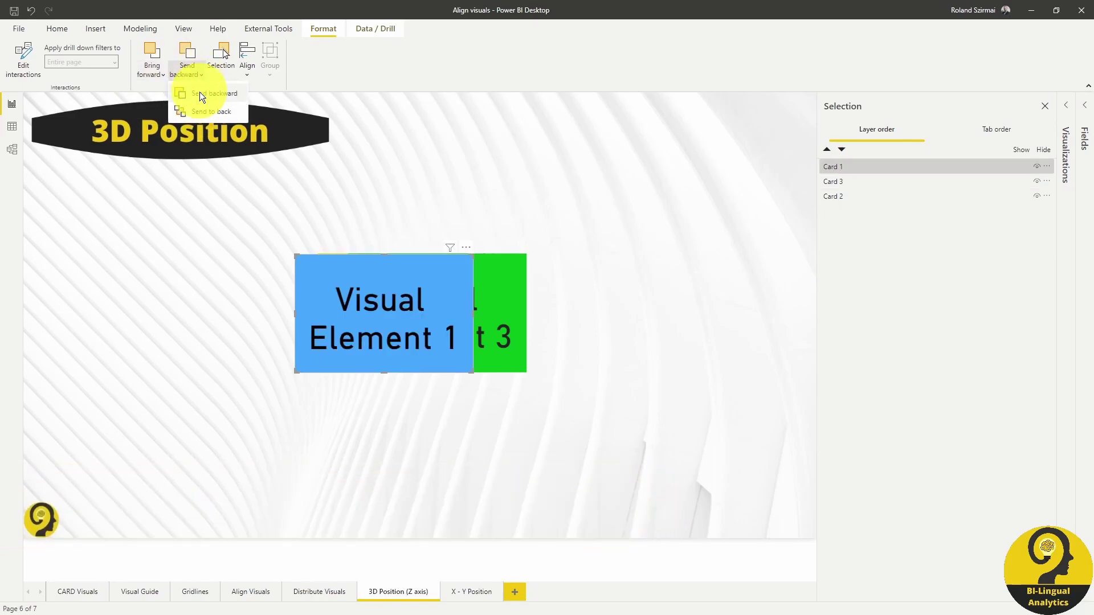
{"action": "left_click", "coordinate": [202, 111]}
{"action": "left_click", "coordinate": [589, 181]}
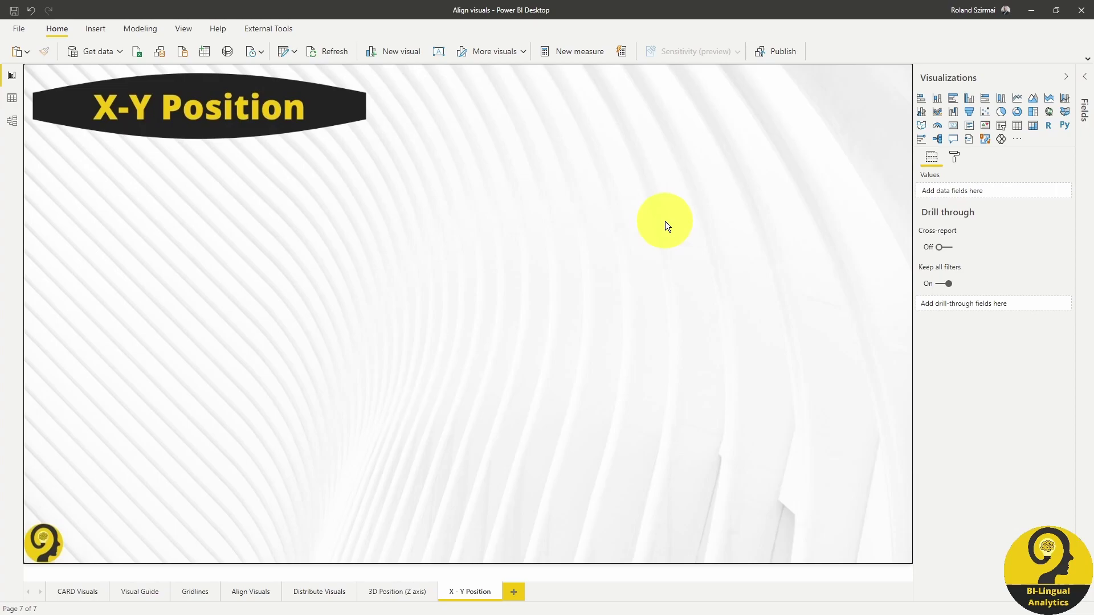
Step: Copy Visual Element 3 from CARD Visuals to X-Y Position and expand its General format settings
{"action": "left_click", "coordinate": [73, 591]}
{"action": "left_click", "coordinate": [777, 484]}
{"action": "left_click", "coordinate": [480, 595]}
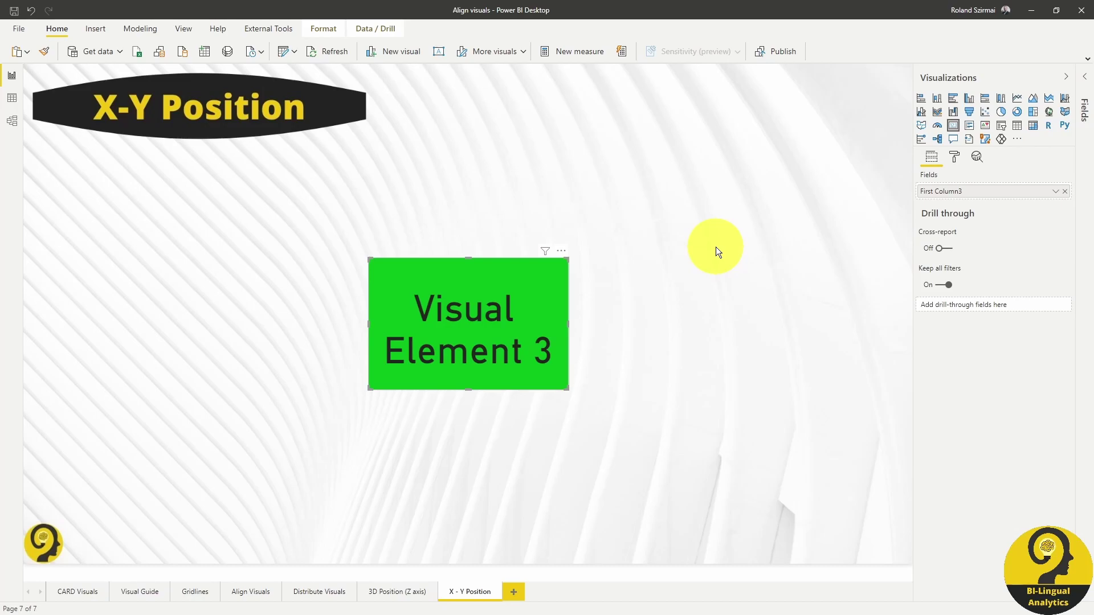
{"action": "left_click", "coordinate": [956, 160]}
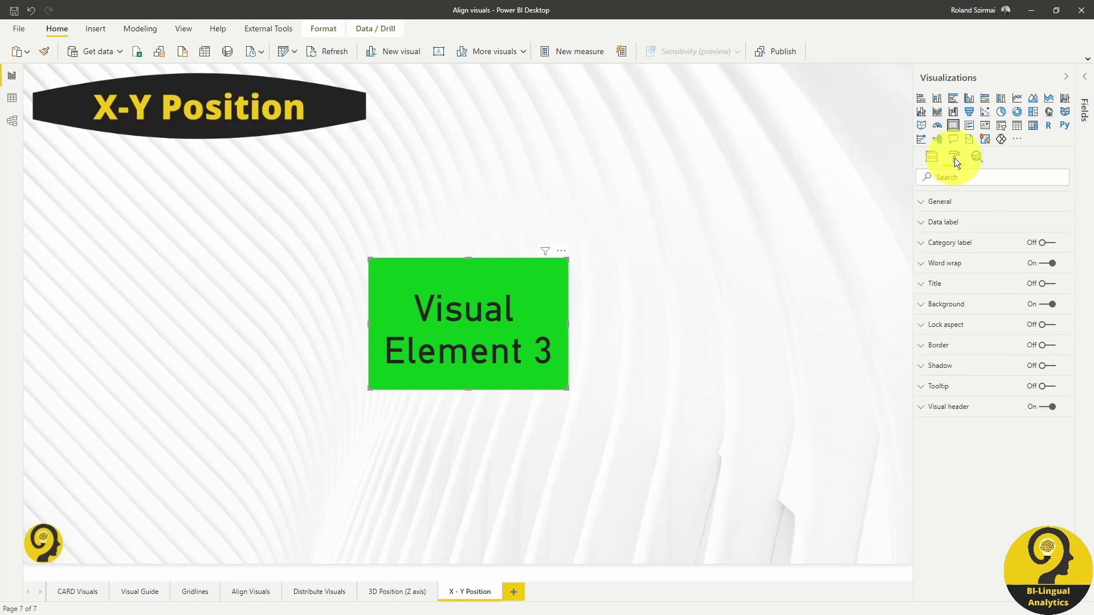
{"action": "left_click", "coordinate": [949, 202]}
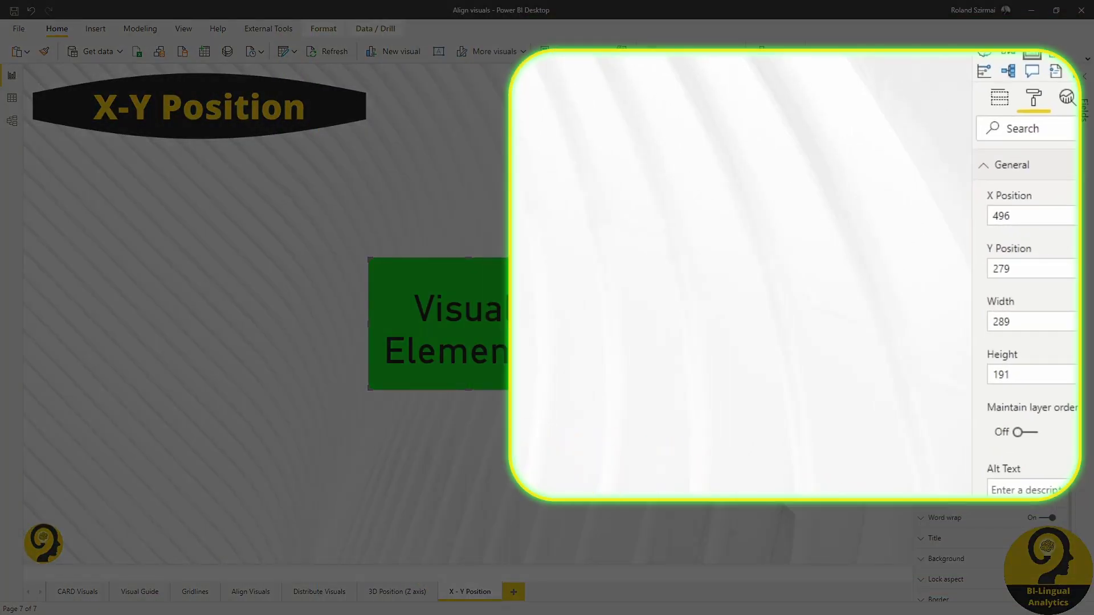
Step: Drag the green card around, then enter X Position 925 and Y Position 152
{"action": "left_click_drag", "start_coordinate": [531, 350], "coordinate": [763, 387]}
{"action": "left_click_drag", "start_coordinate": [708, 342], "coordinate": [793, 176]}
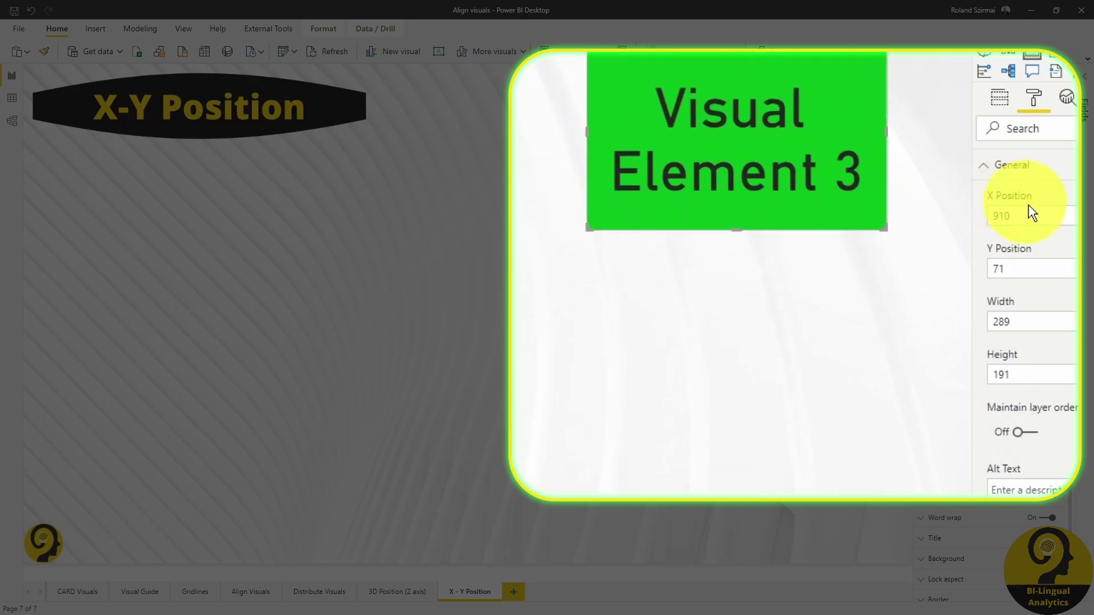
{"action": "double_click", "coordinate": [992, 215]}
{"action": "type", "text": "925"}
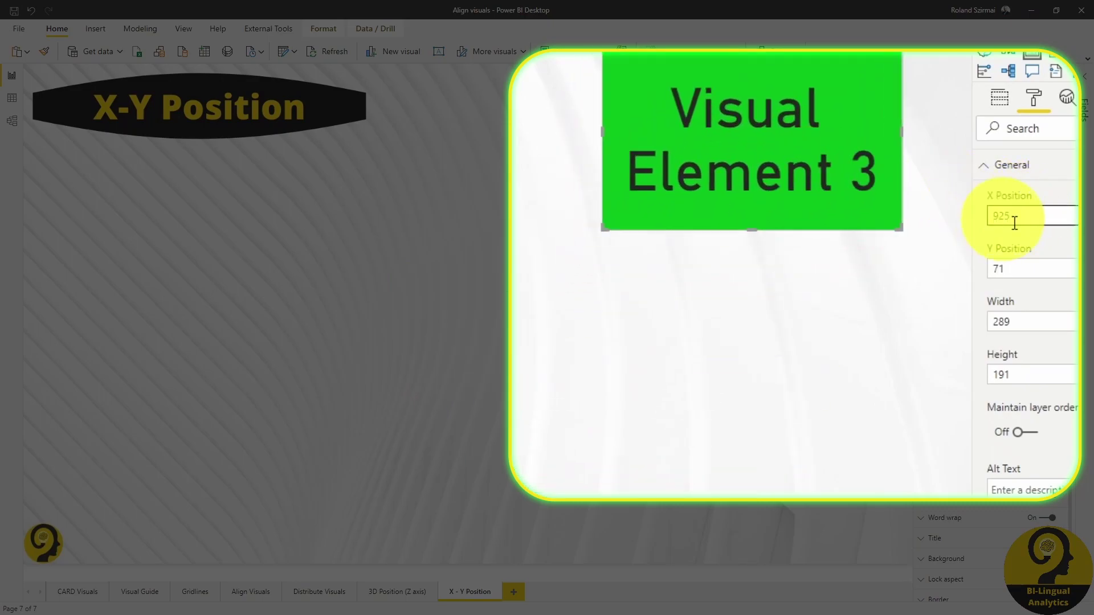
{"action": "double_click", "coordinate": [1042, 275]}
{"action": "type", "text": "152"}
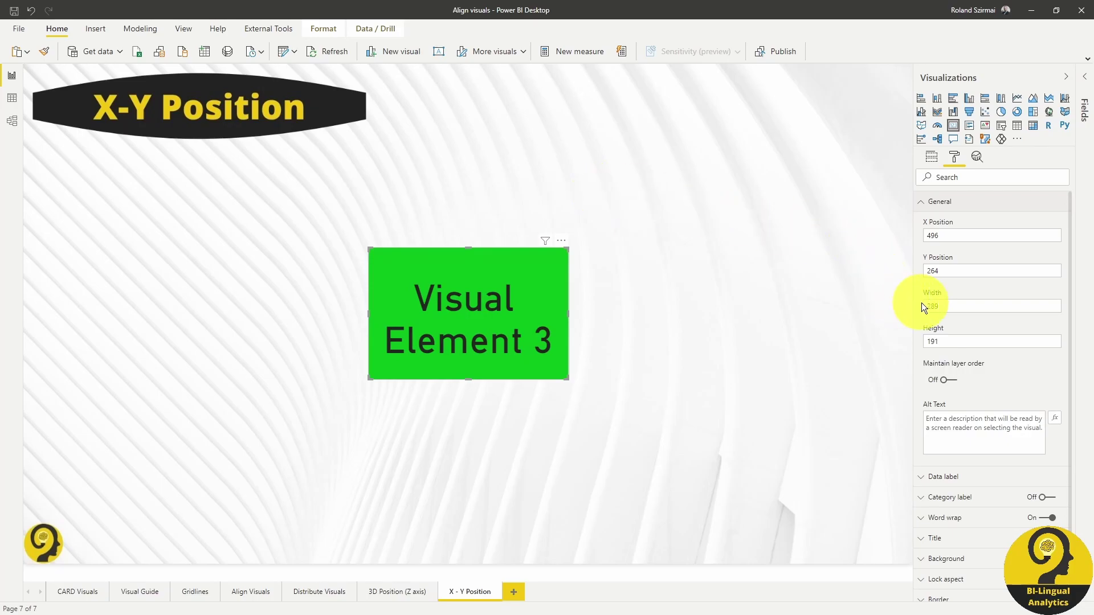
Step: Set Visual Element 3's General Width to 320 and Height to 380
{"action": "double_click", "coordinate": [946, 306]}
{"action": "type", "text": "320"}
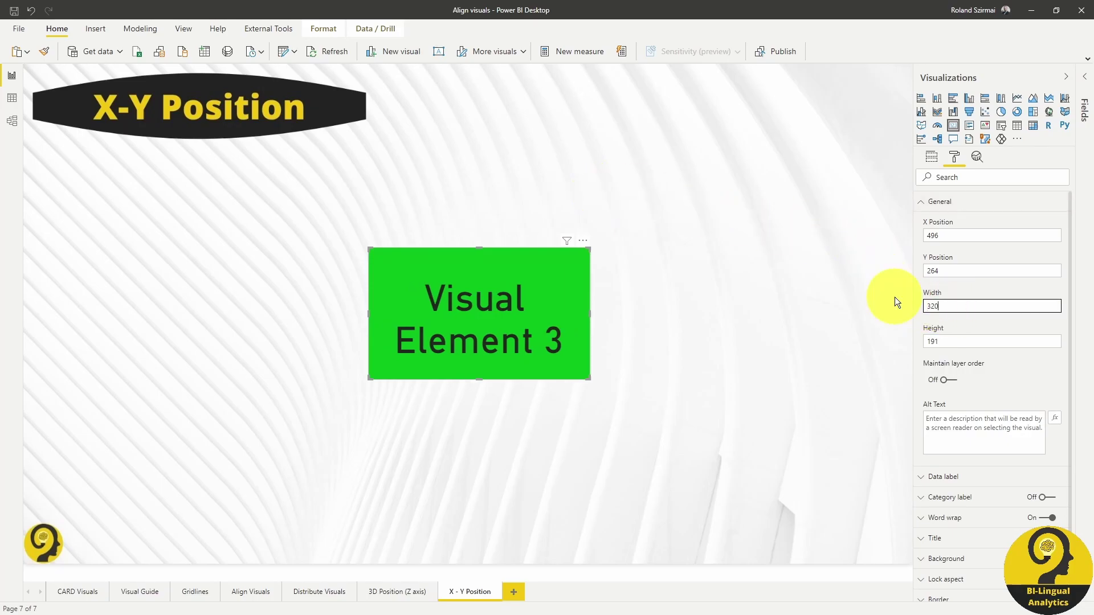
{"action": "double_click", "coordinate": [950, 344]}
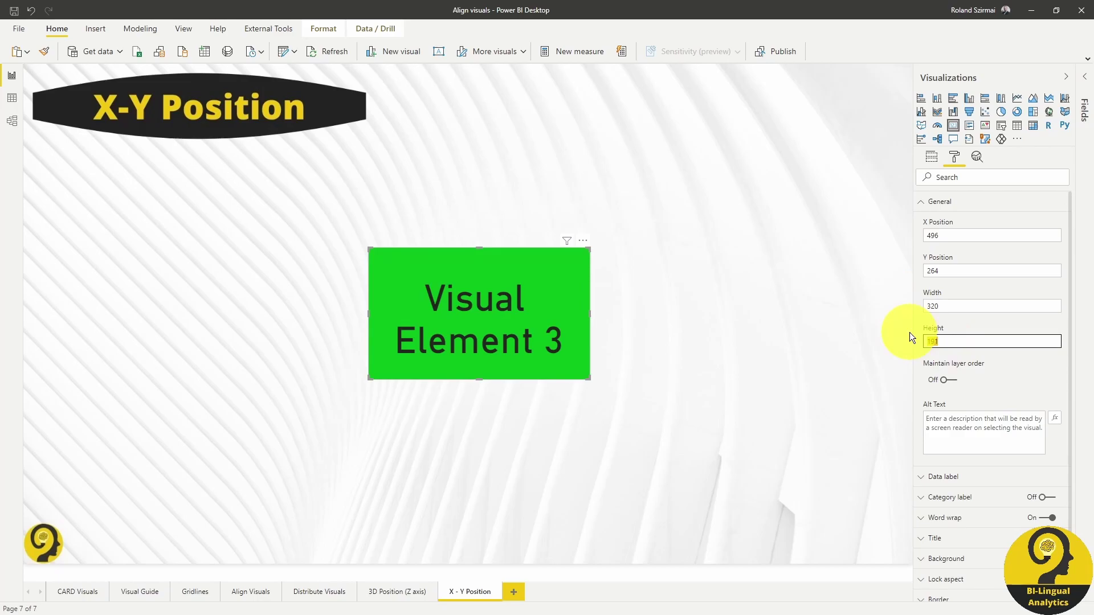
{"action": "type", "text": "380"}
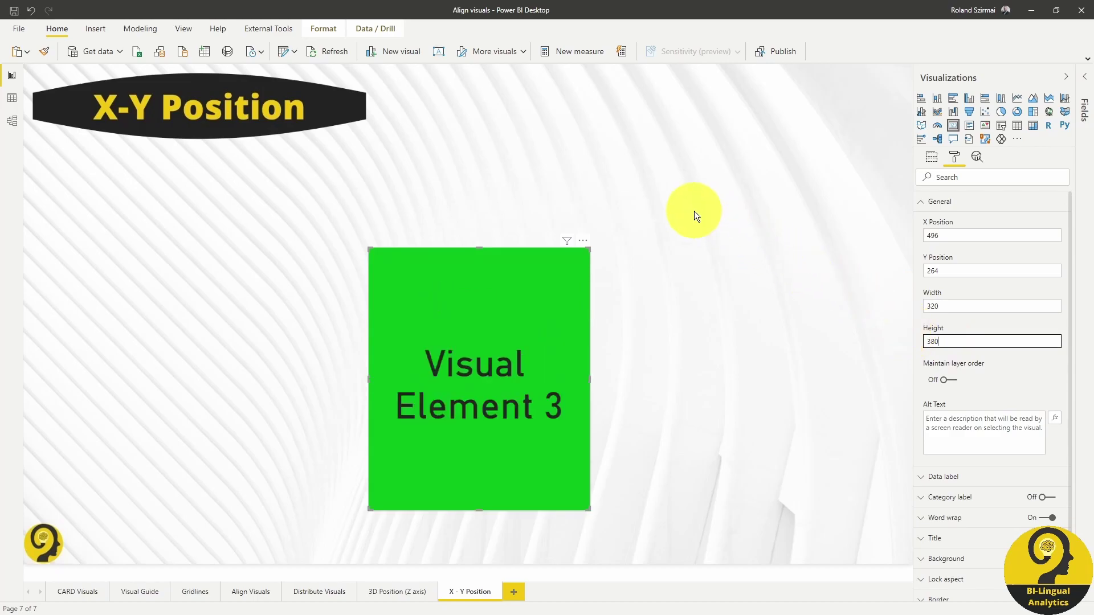